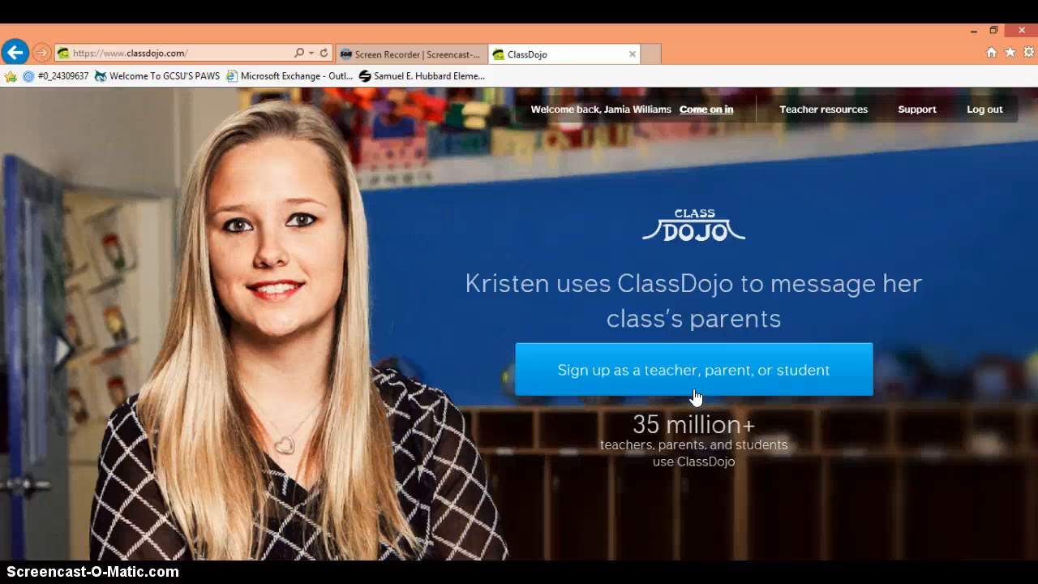
Step: Start a teacher sign-up, abandon it, and enter the existing teacher account's class launchpad
click(695, 396)
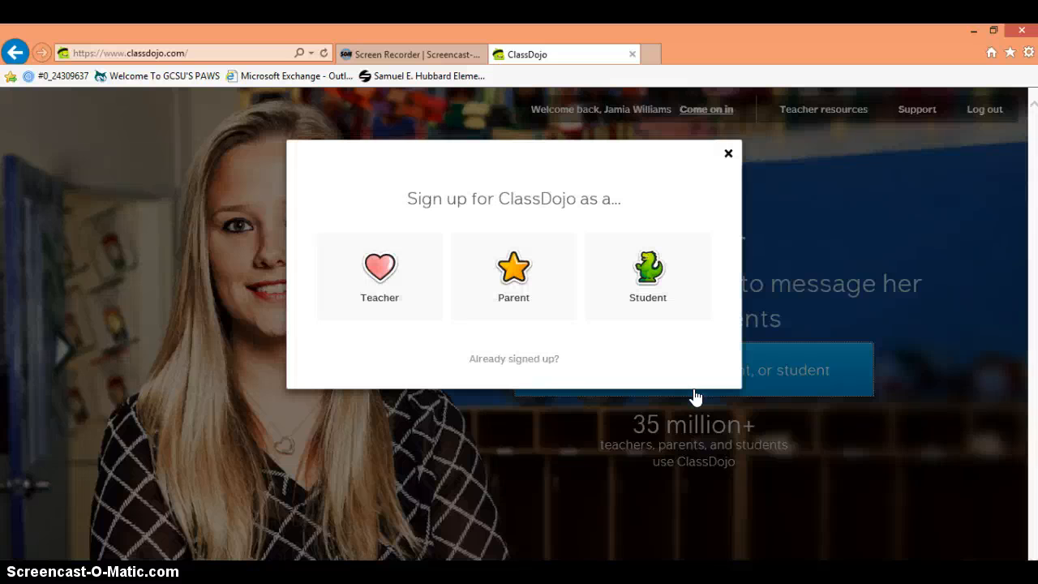
click(396, 300)
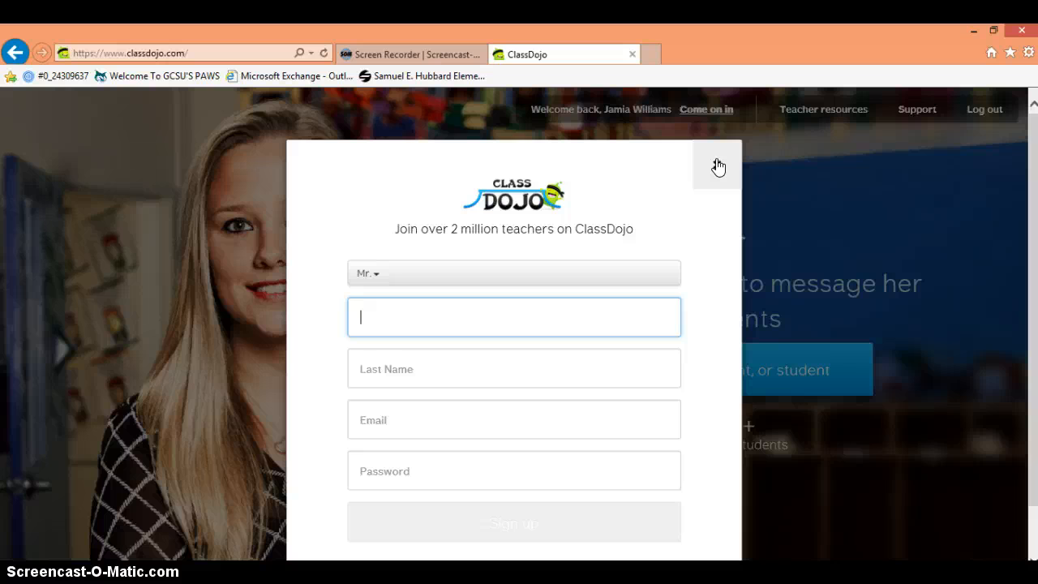
click(717, 166)
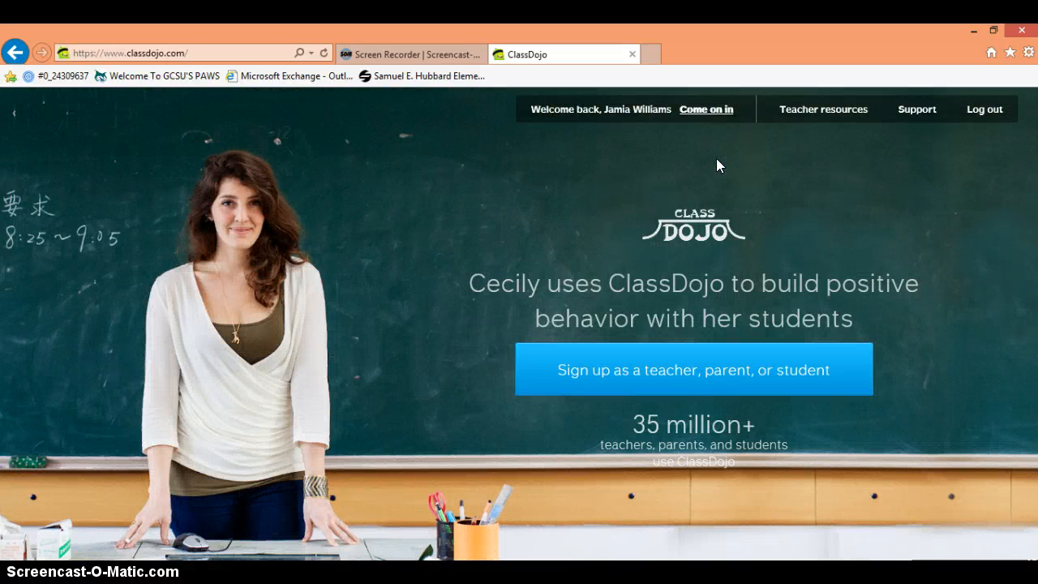
click(706, 111)
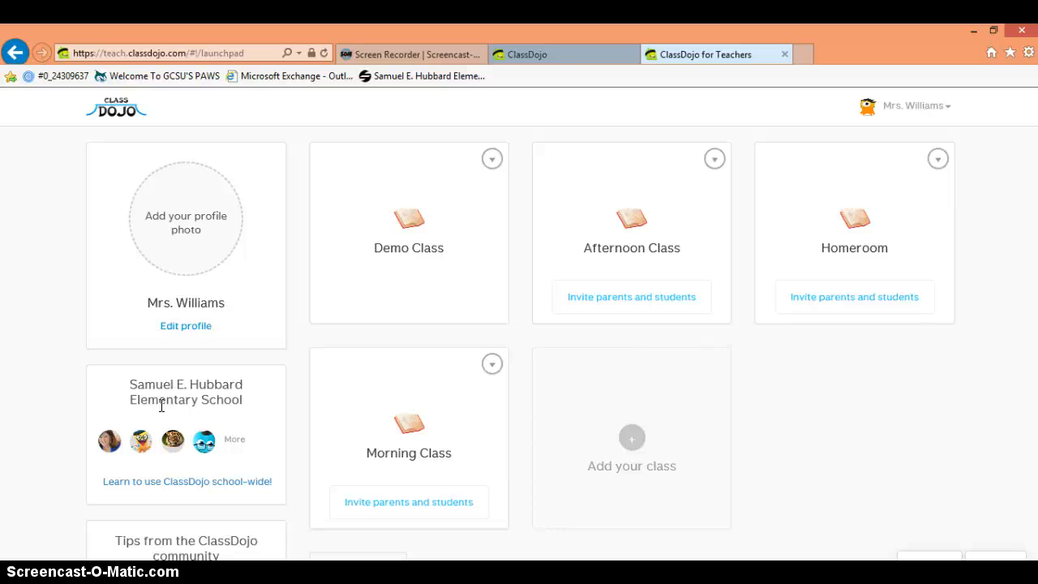
click(632, 442)
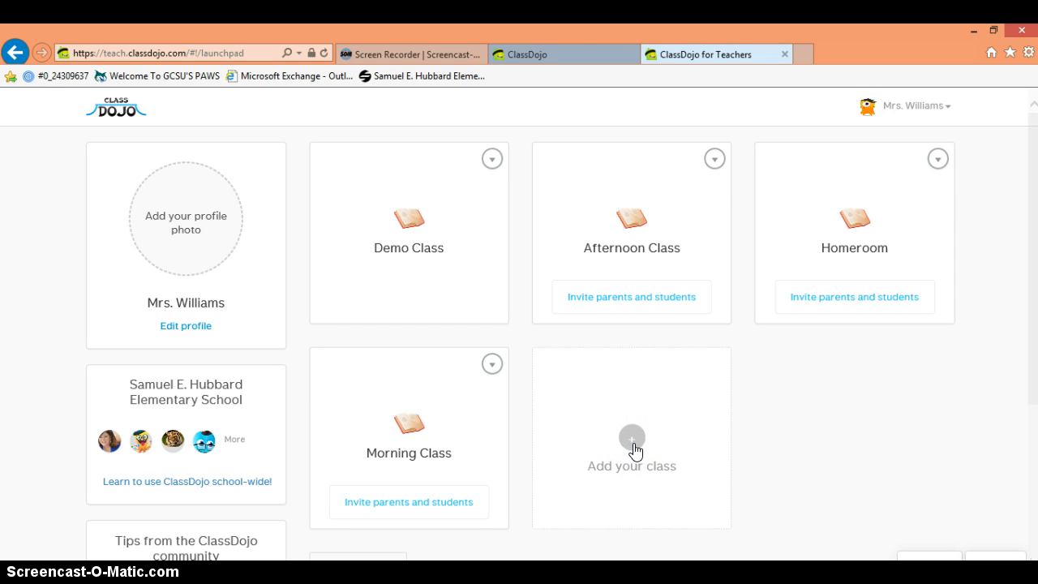
Step: Create a class named 'Williams' Readers' with year set to 3rd Grade
click(633, 445)
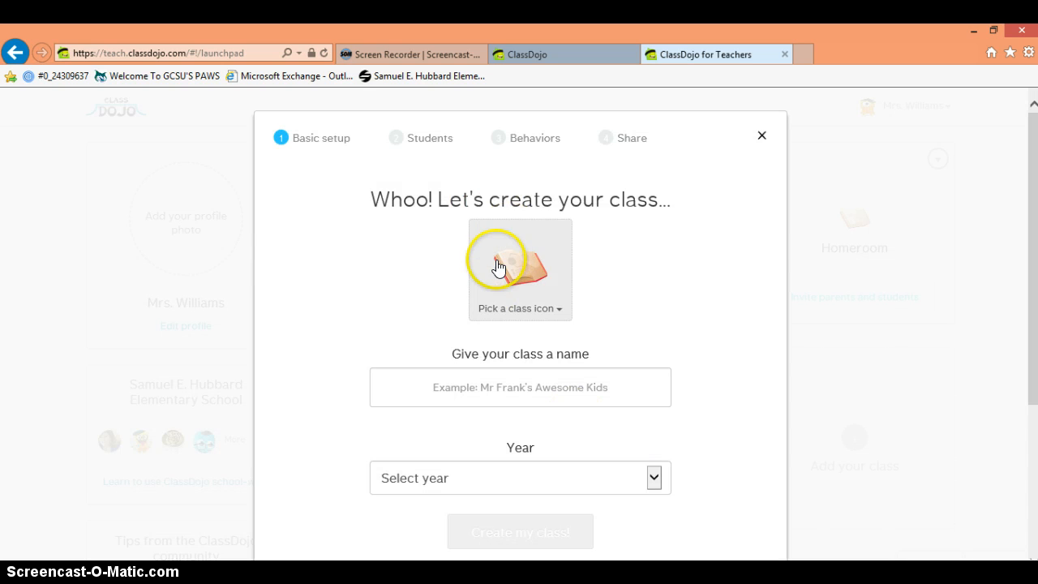
click(503, 387)
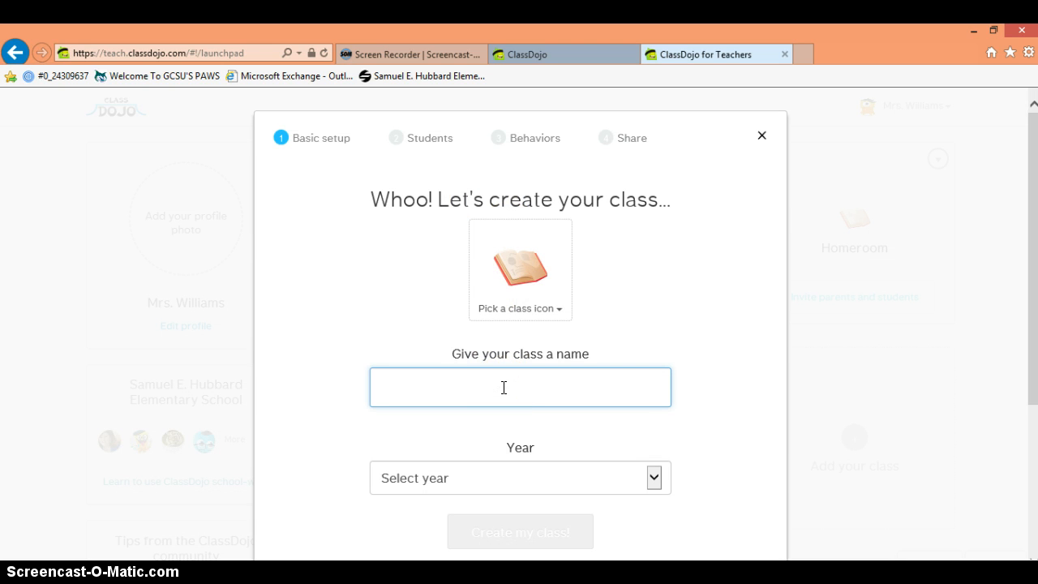
text(Will)
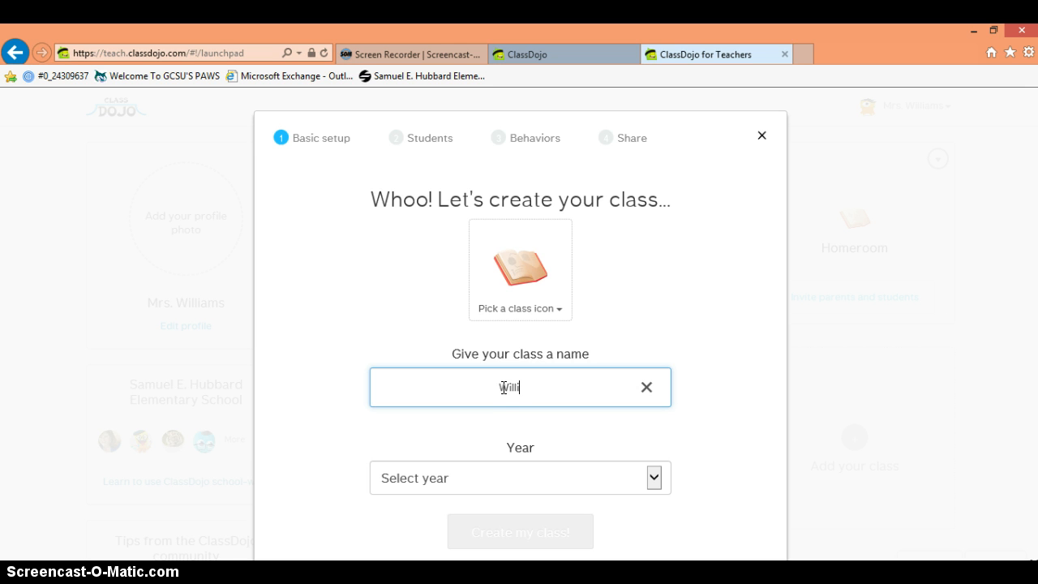
text(iams' Readers)
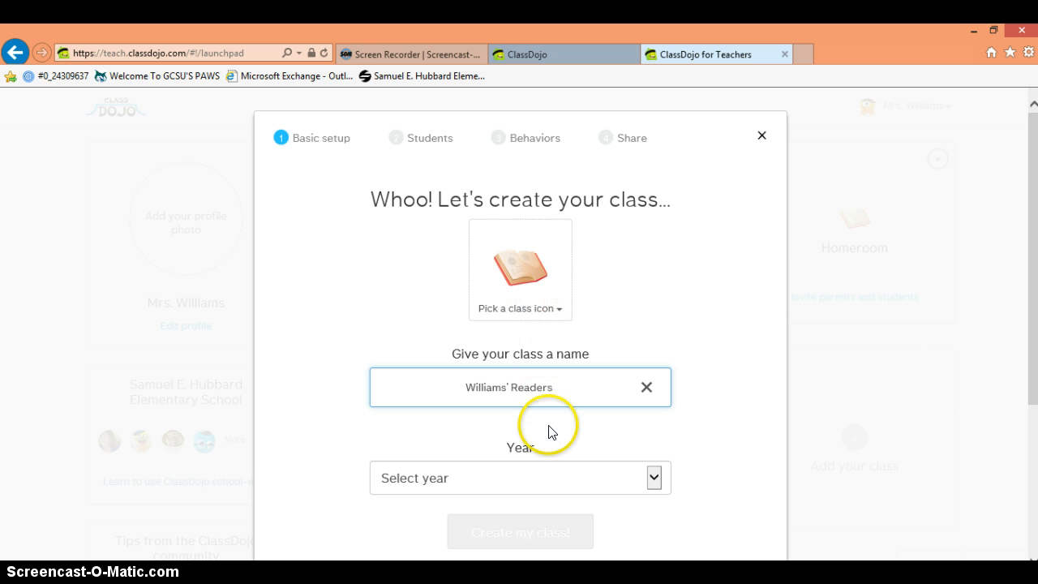
click(653, 480)
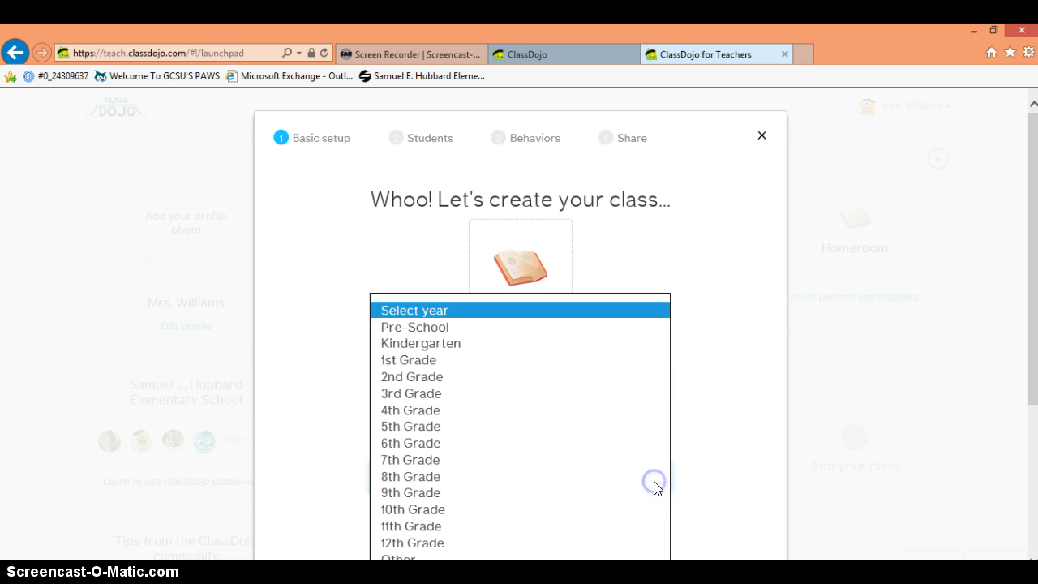
click(395, 396)
click(519, 535)
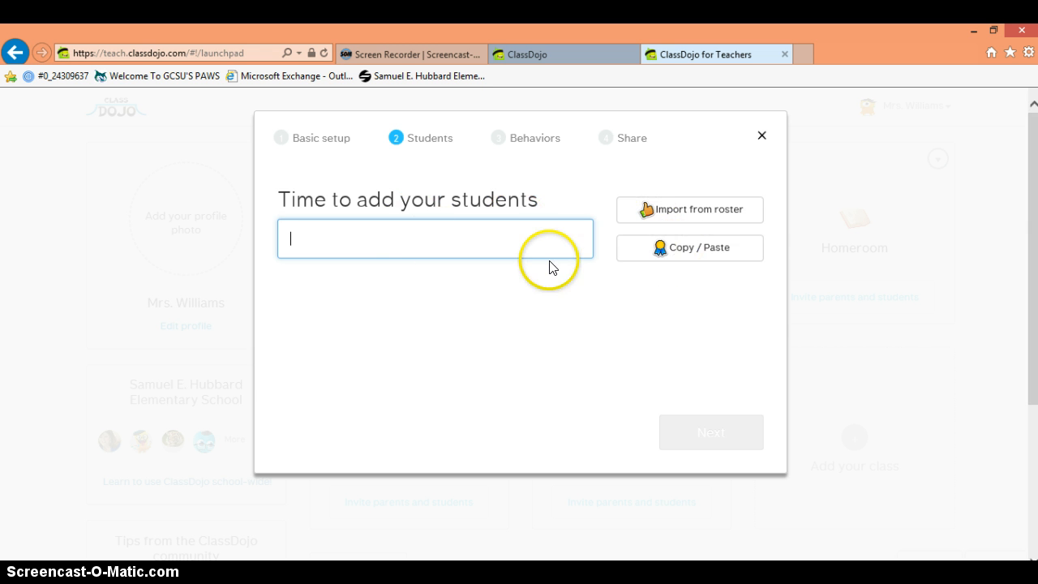
Step: Add the first student's full name to the roster and open their avatar choices
click(459, 251)
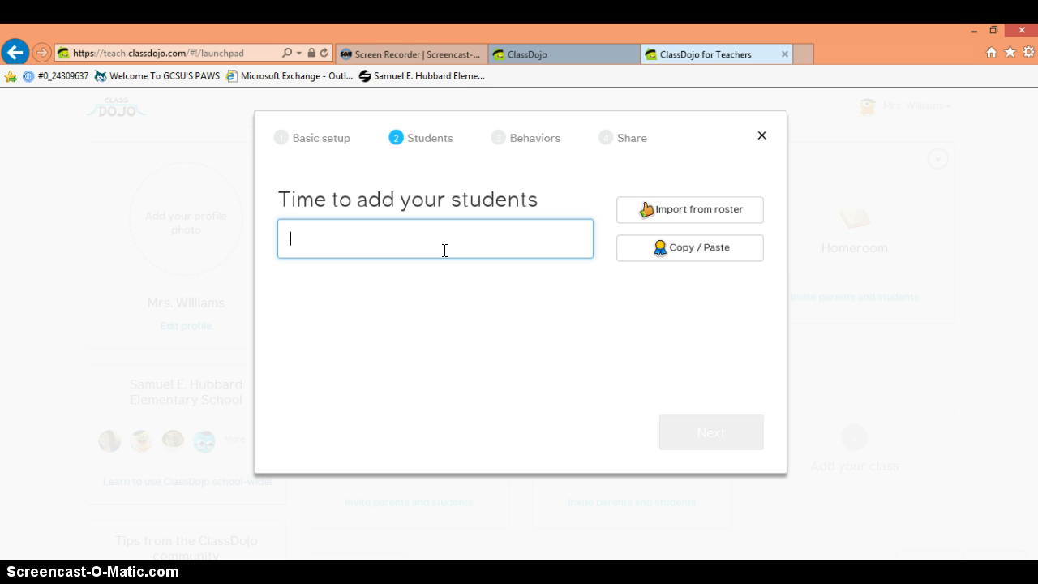
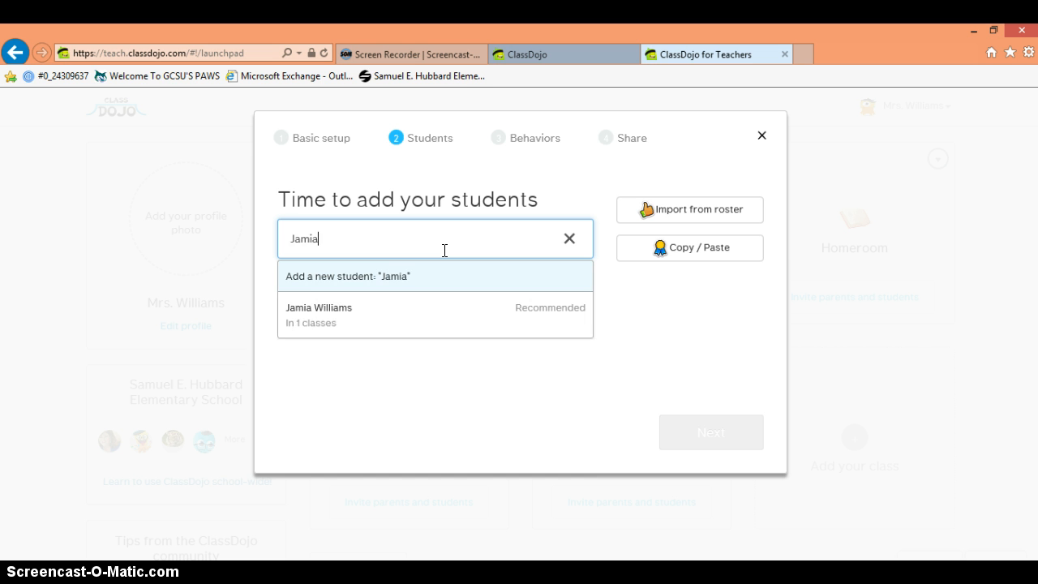
key(Return)
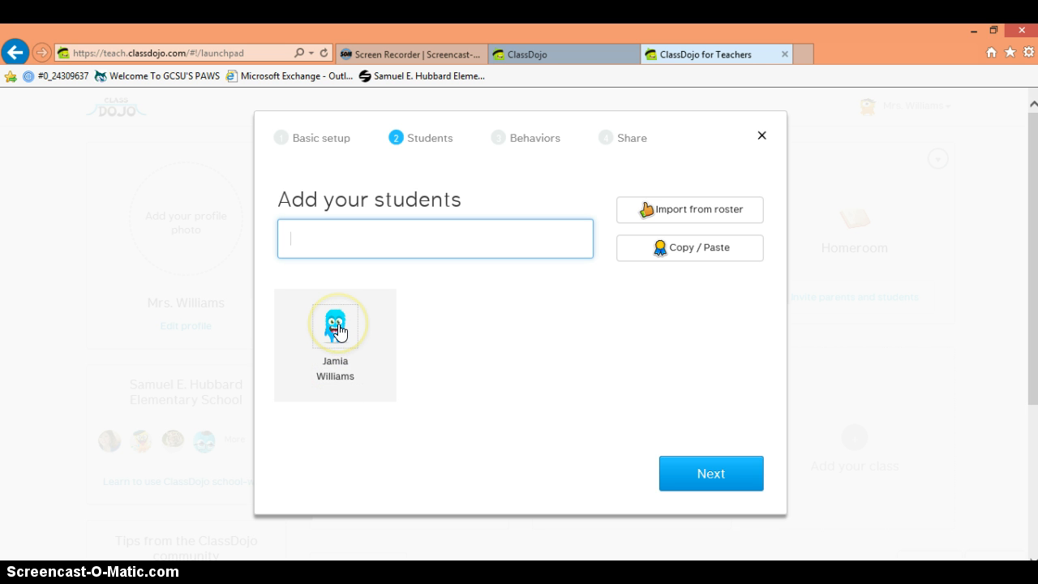
click(337, 328)
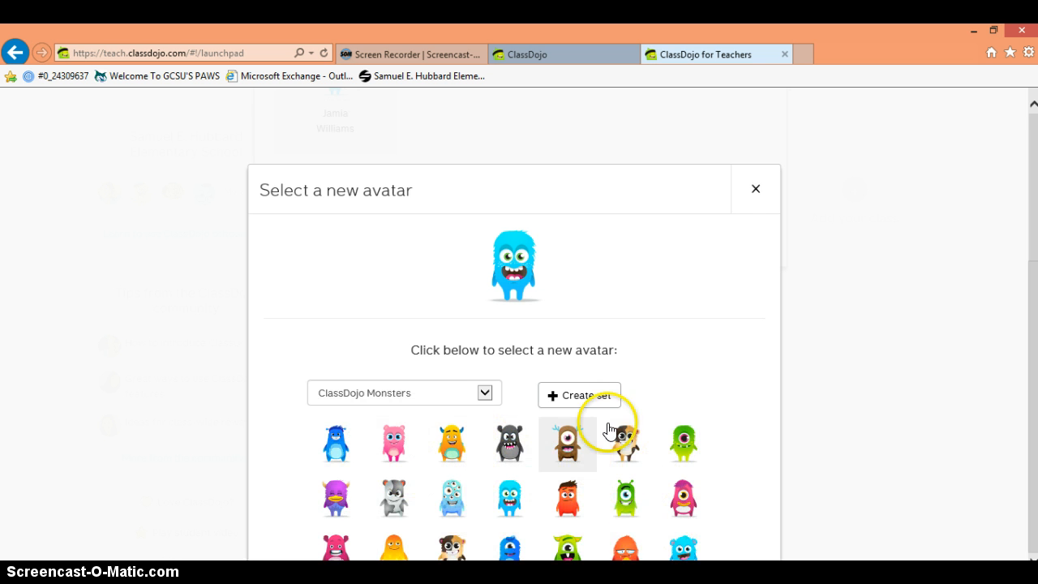
Step: Close the avatar picker, keeping the first student's default avatar
click(753, 191)
click(755, 191)
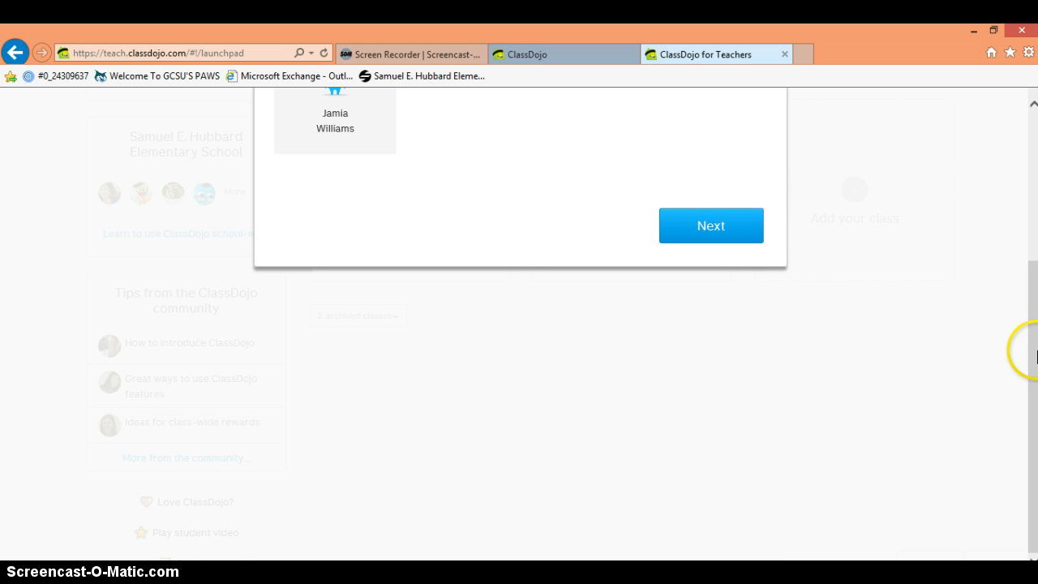
drag(1033, 378, 1026, 251)
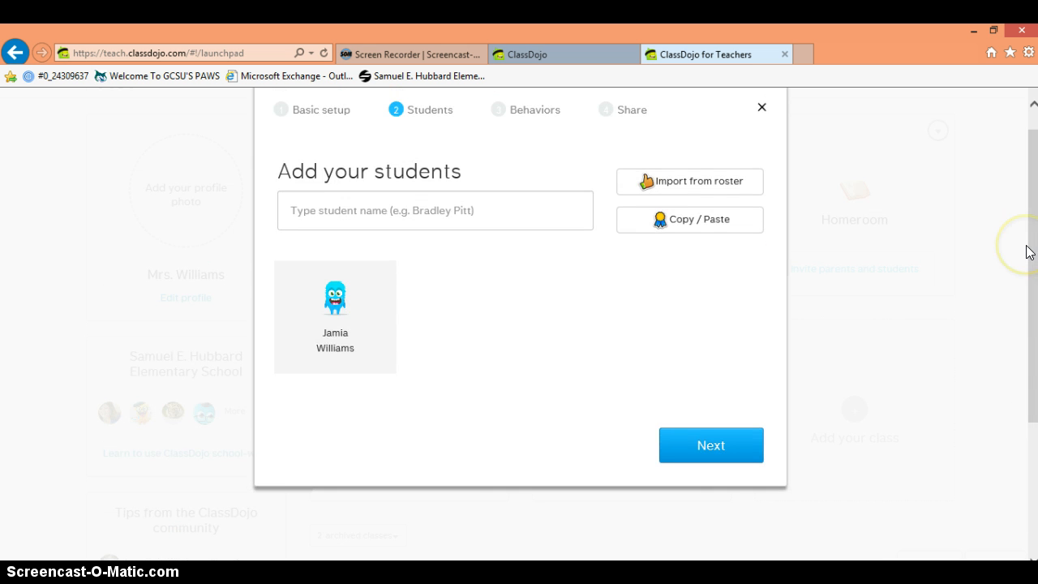
key(super+c)
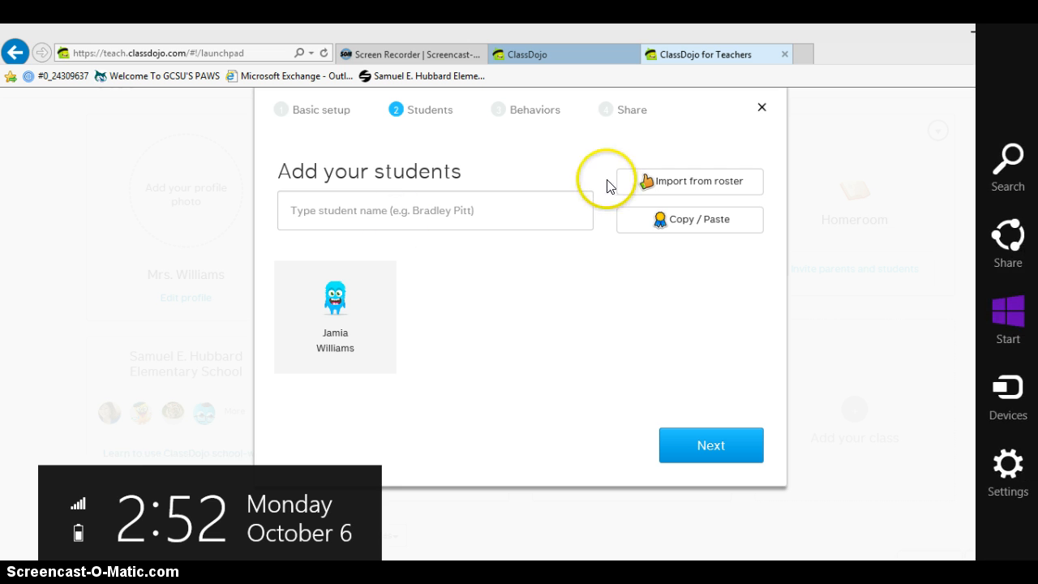
click(360, 215)
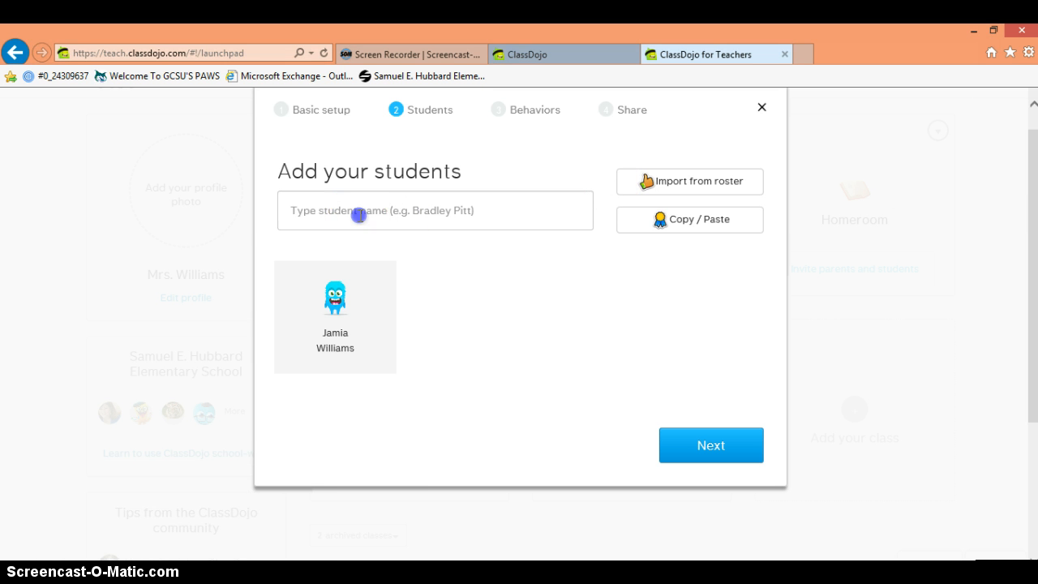
Step: Add two more students by name, making three, and continue to the Behaviors step
click(360, 216)
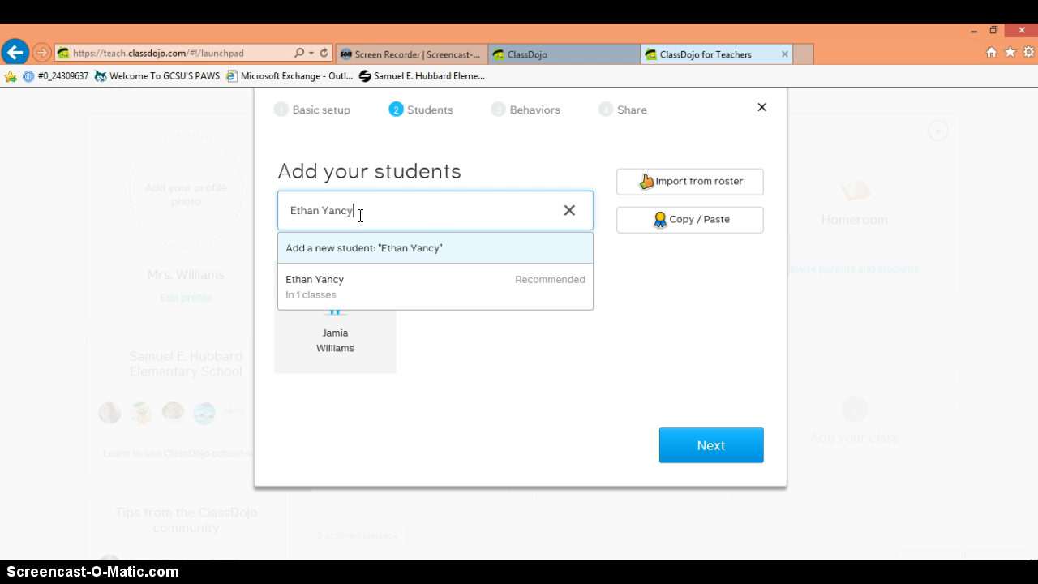
key(Return)
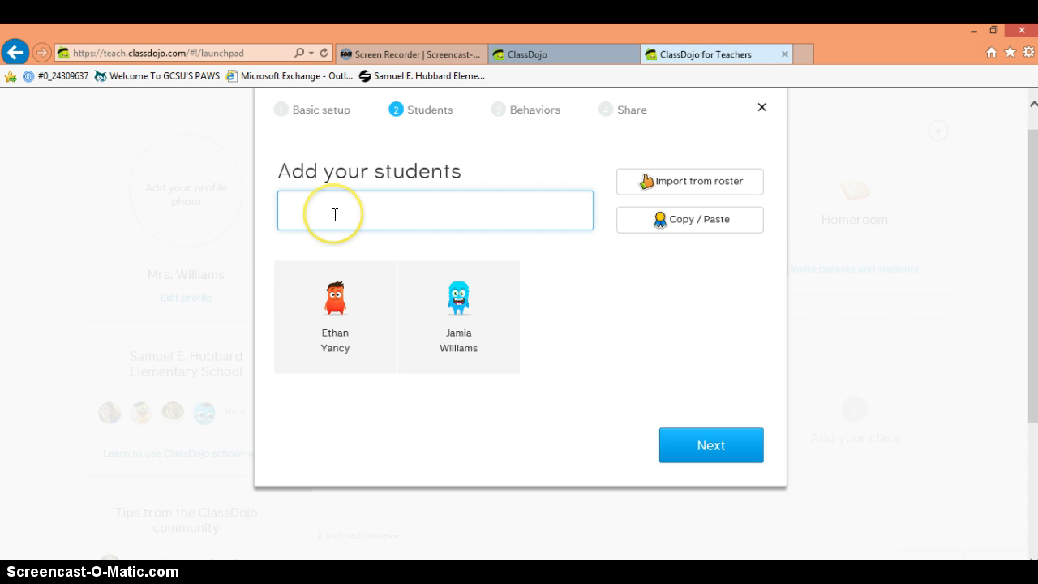
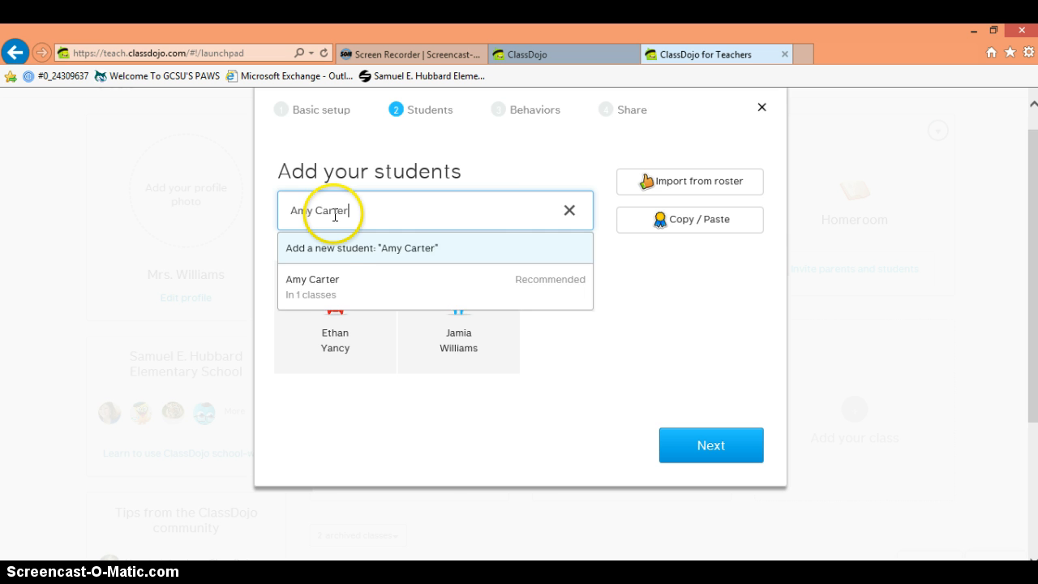
key(Return)
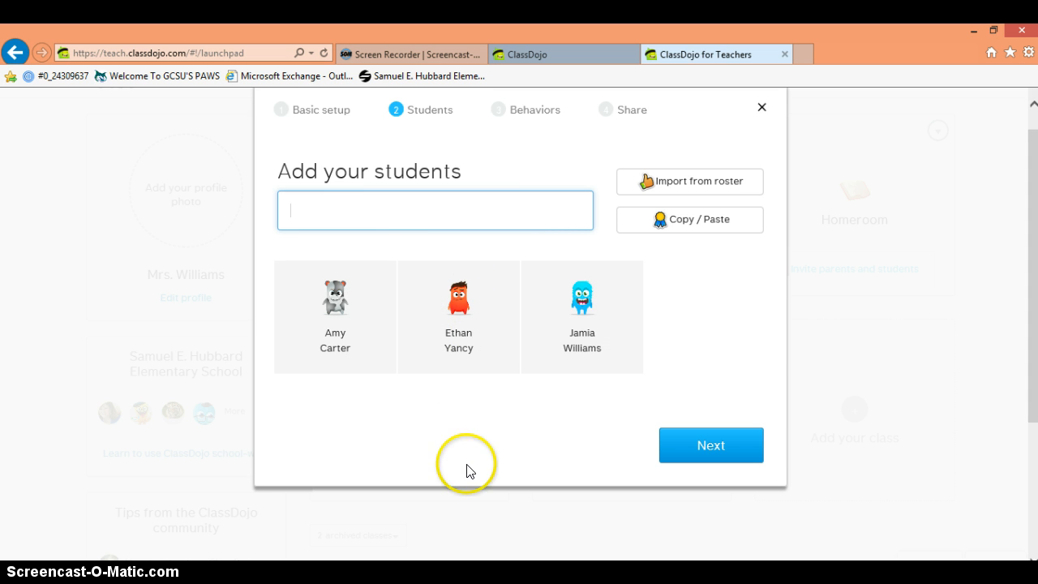
click(665, 446)
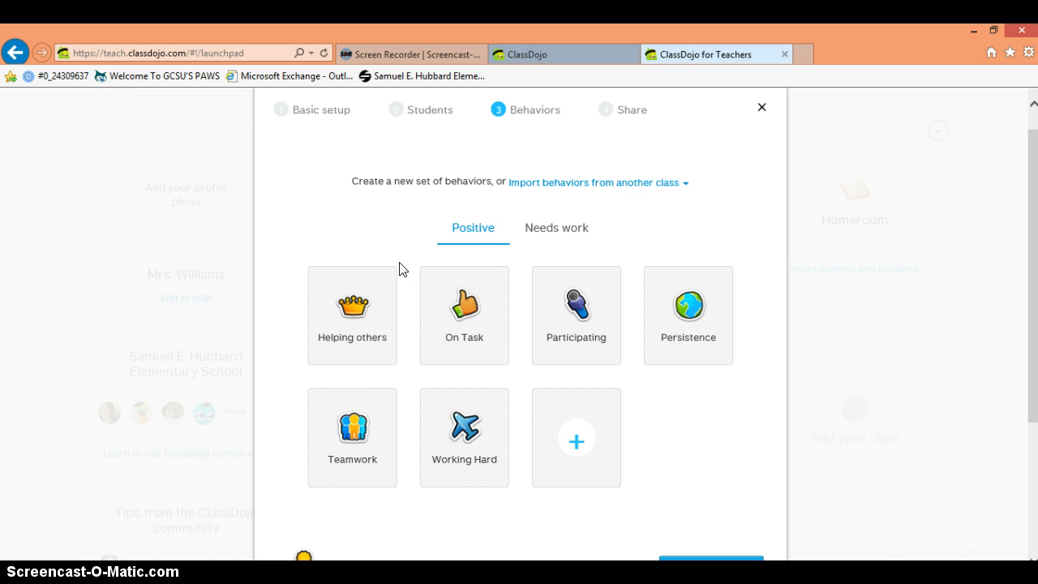
click(446, 268)
click(420, 273)
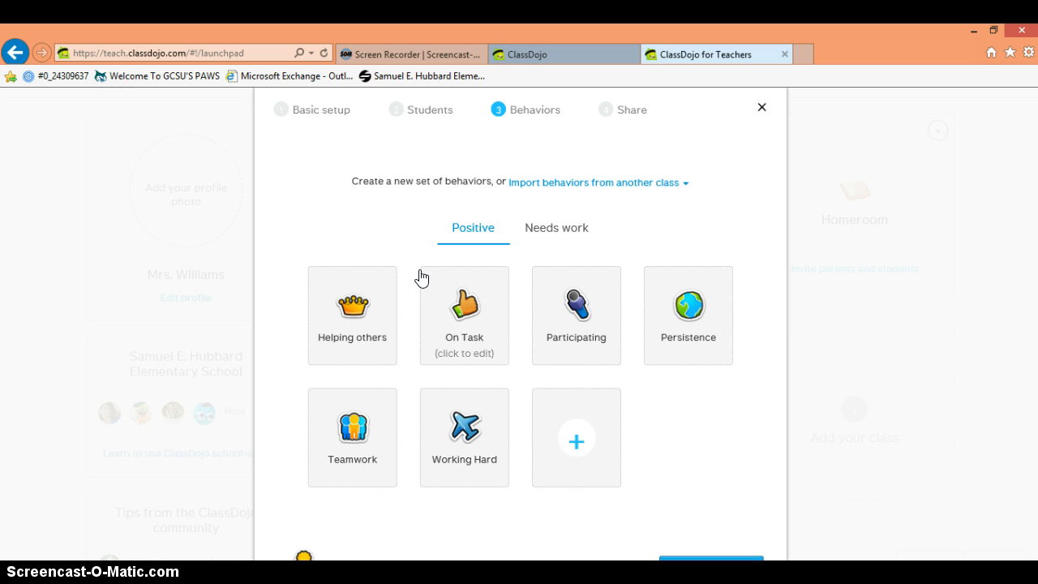
click(357, 333)
Step: Change the Helping others behavior's icon to the speech bubble
click(353, 361)
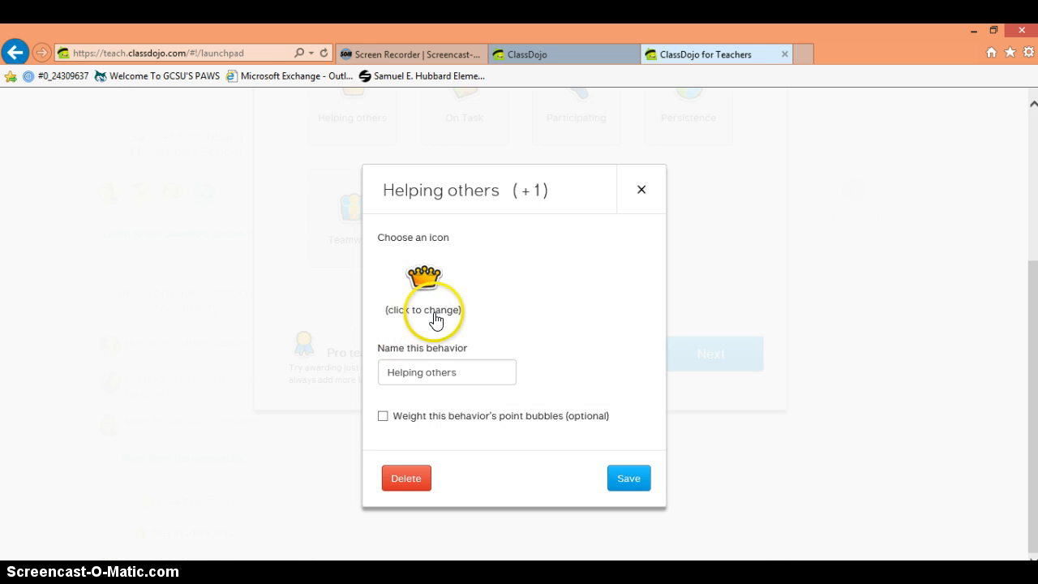
click(417, 284)
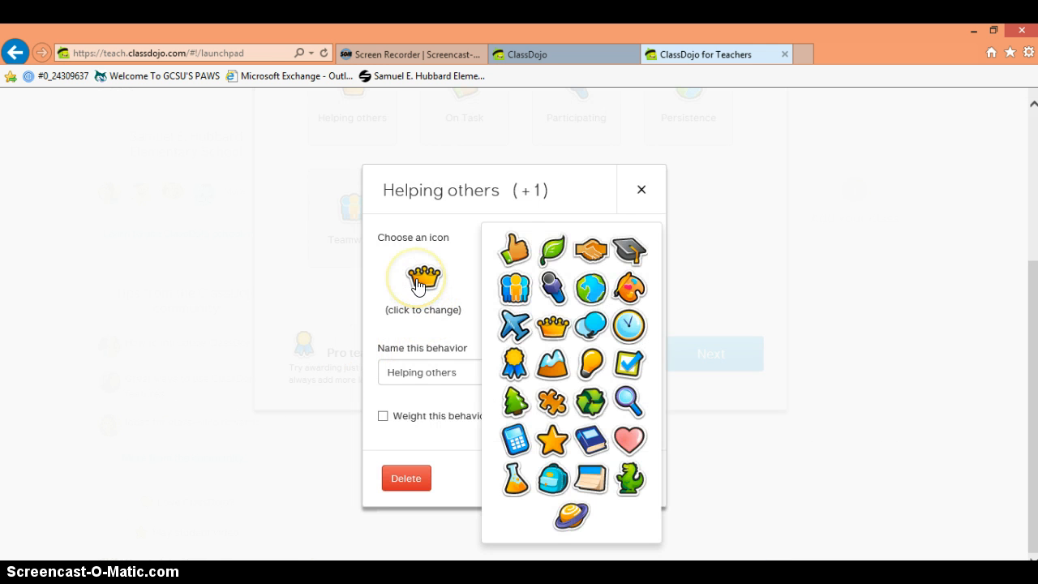
click(513, 293)
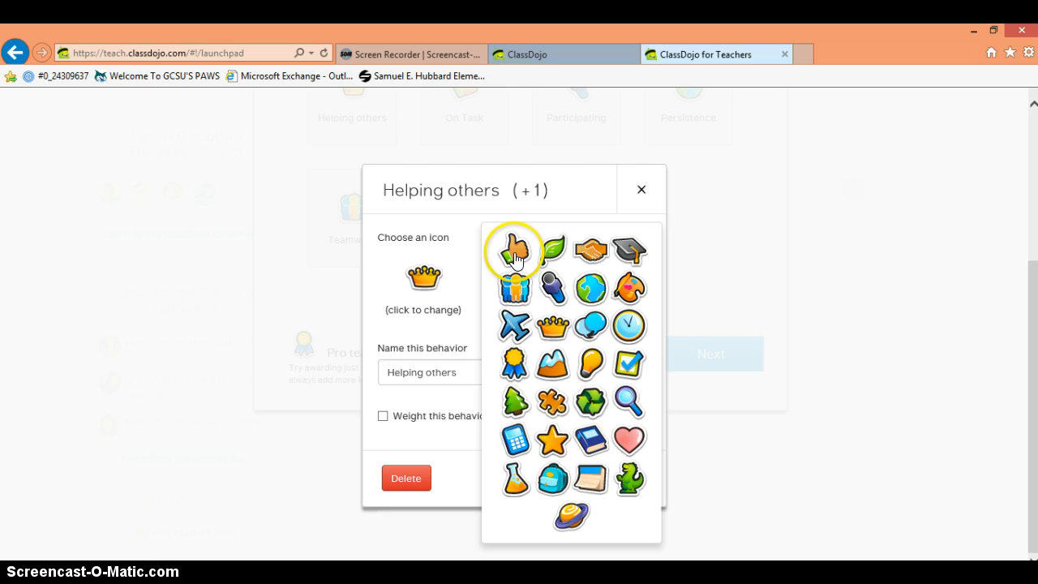
click(586, 324)
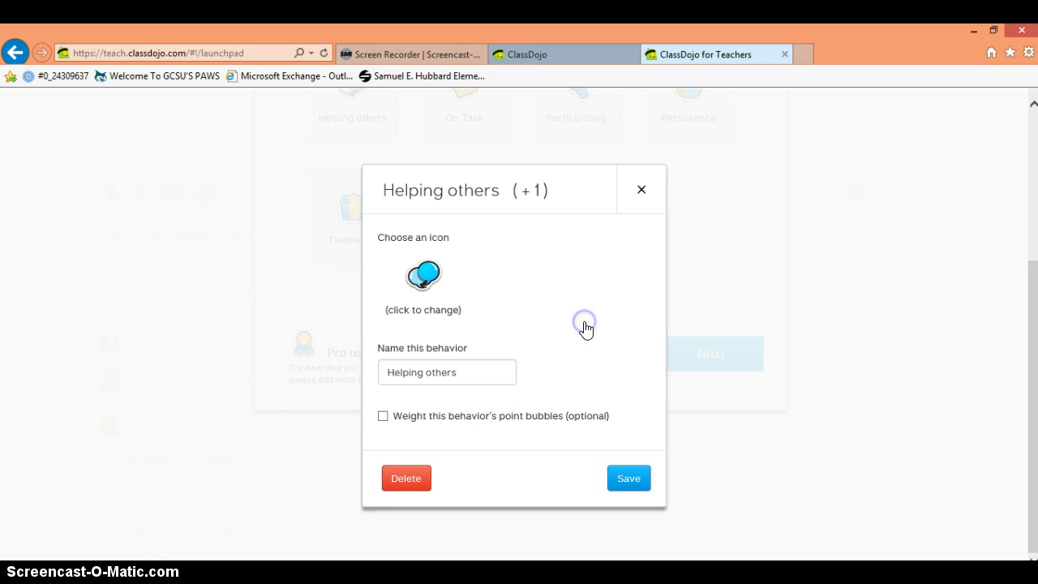
key(super+c)
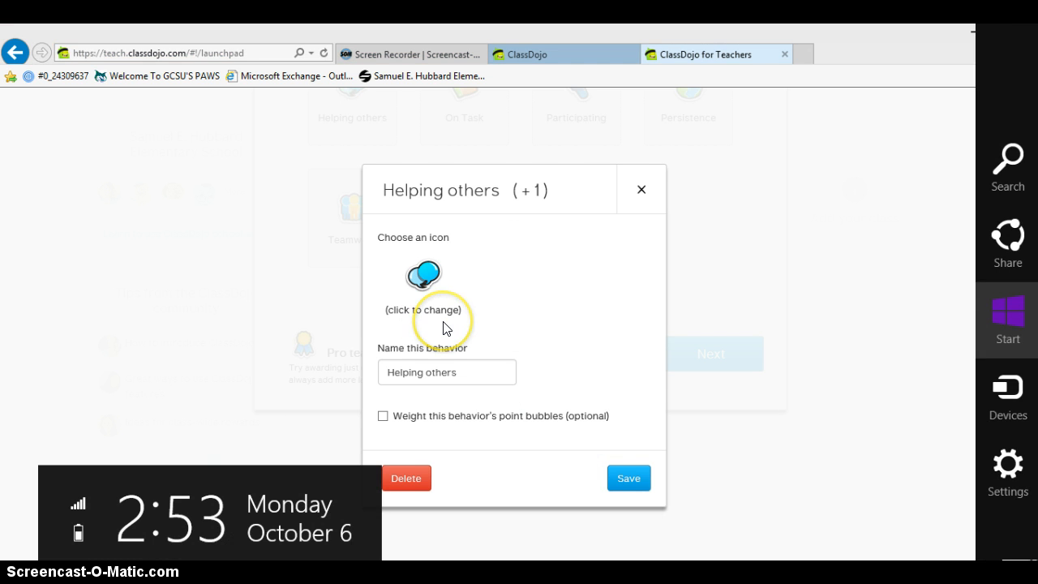
click(443, 323)
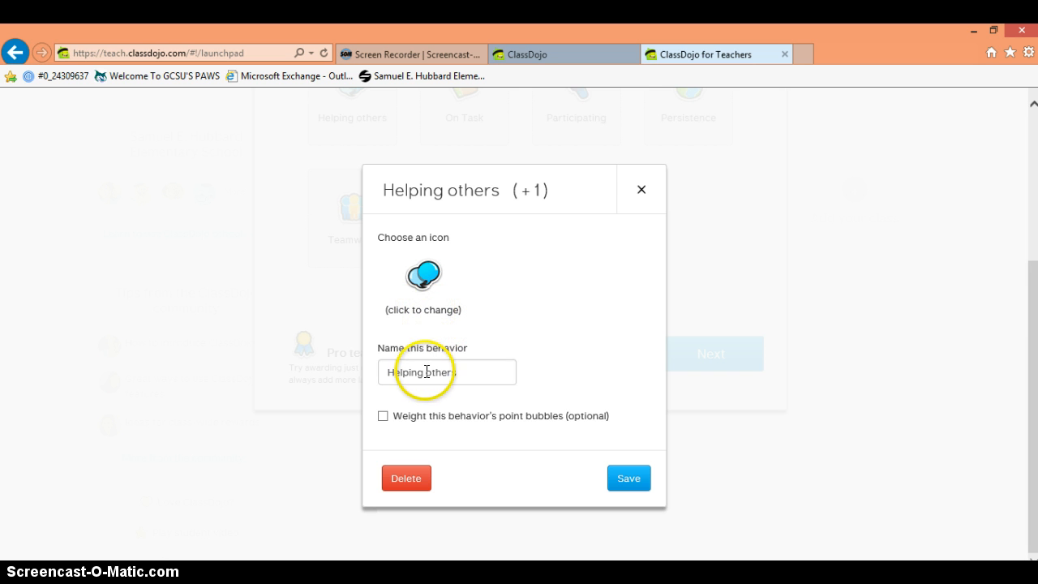
Step: Rename the behavior 'Raising hand to speank', weighted at 1 point bubble, and save
drag(394, 372, 500, 371)
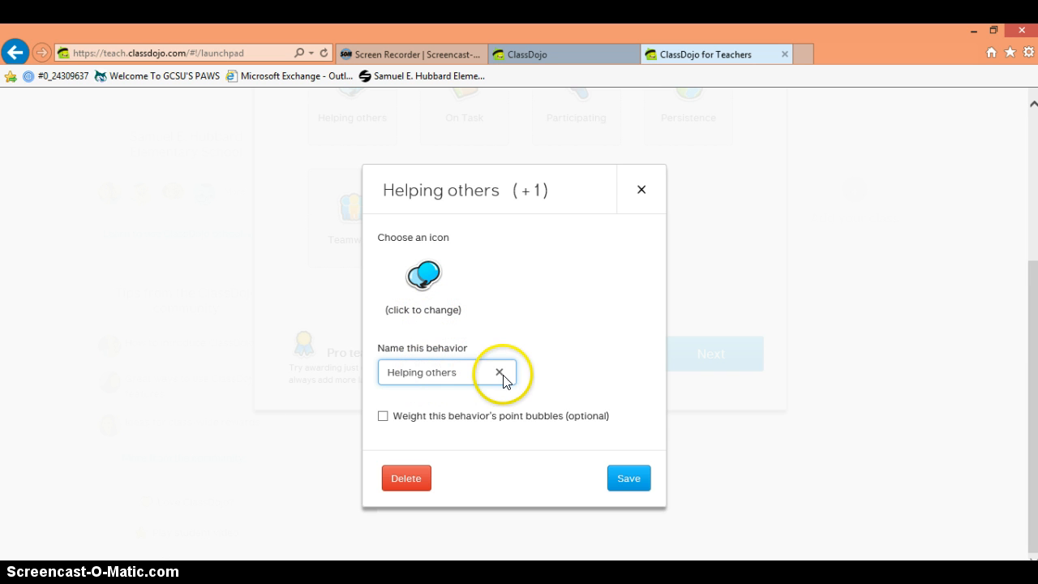
key(BackSpace)
click(452, 378)
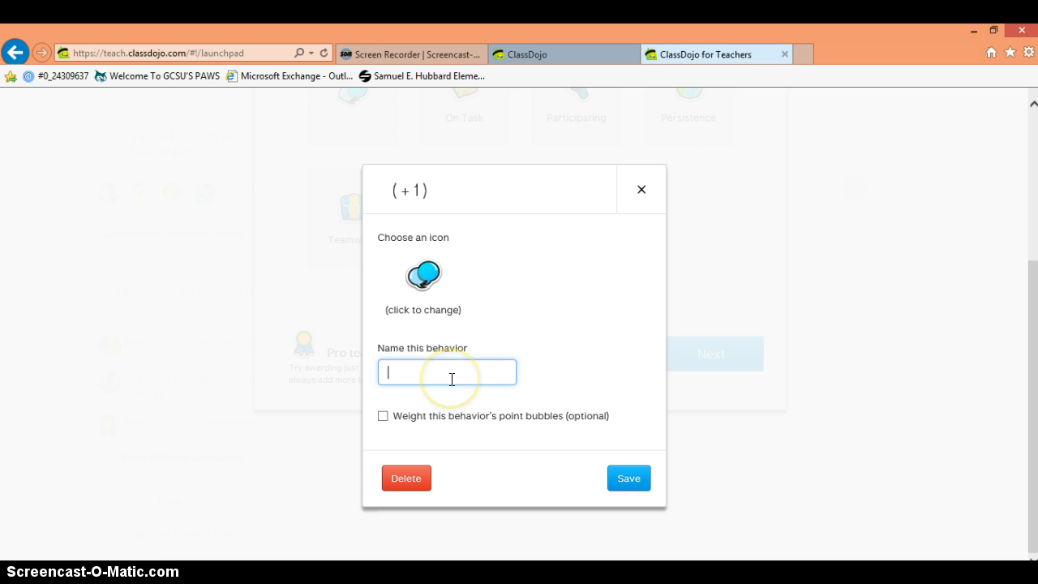
text(Raisin)
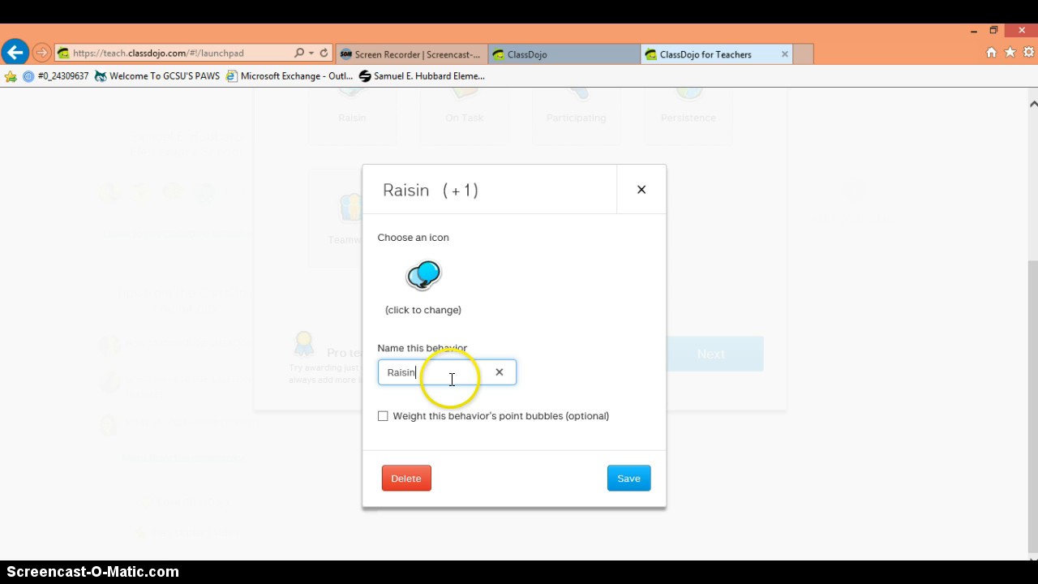
text(g hand to speank)
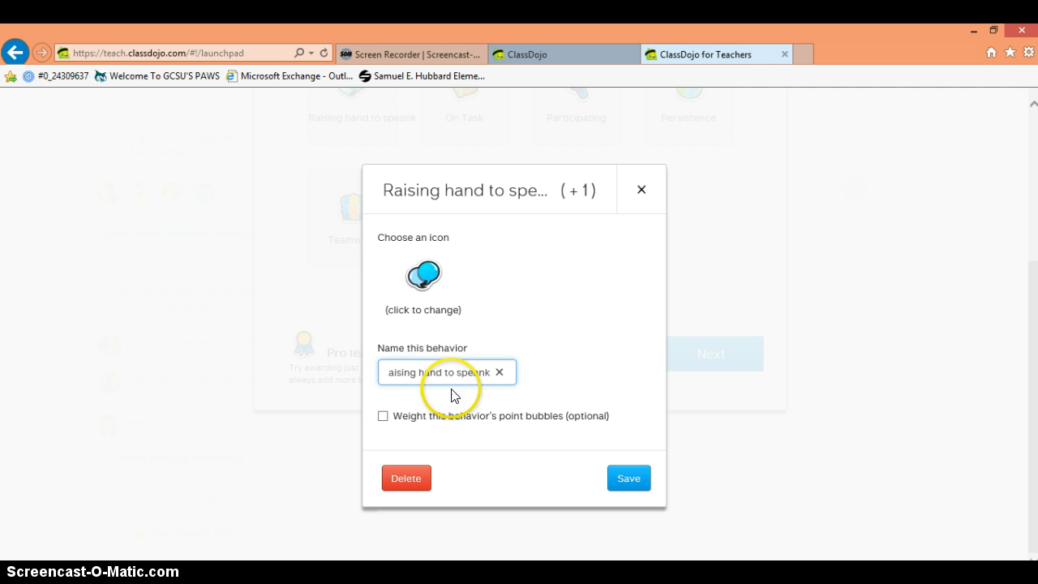
click(383, 417)
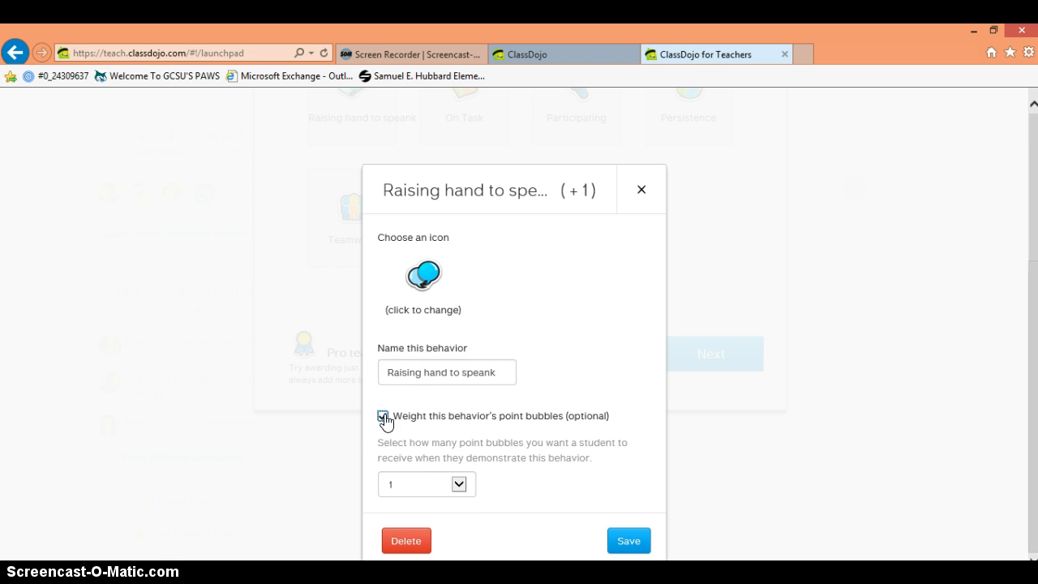
click(461, 485)
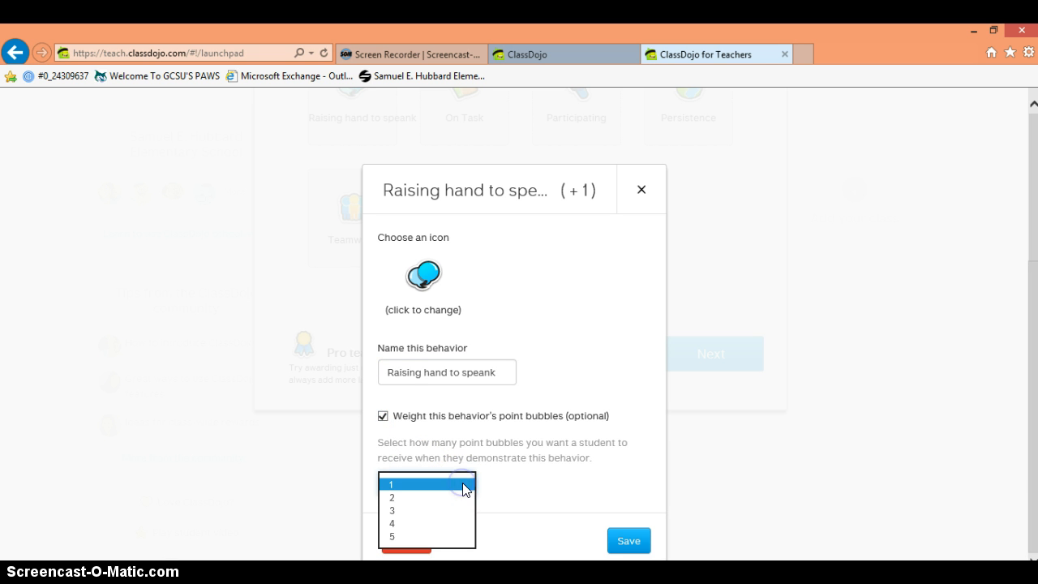
click(454, 497)
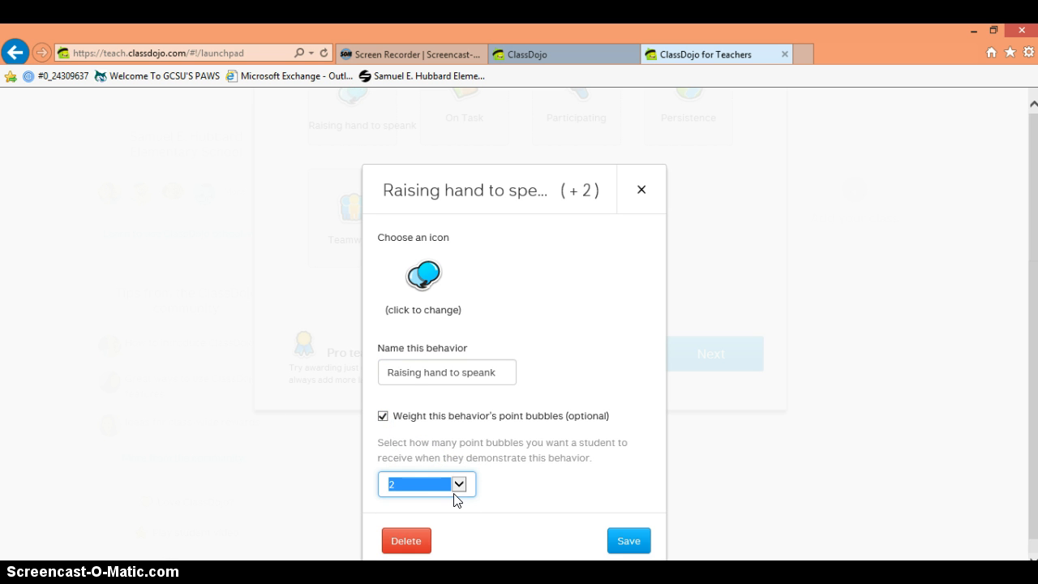
click(460, 486)
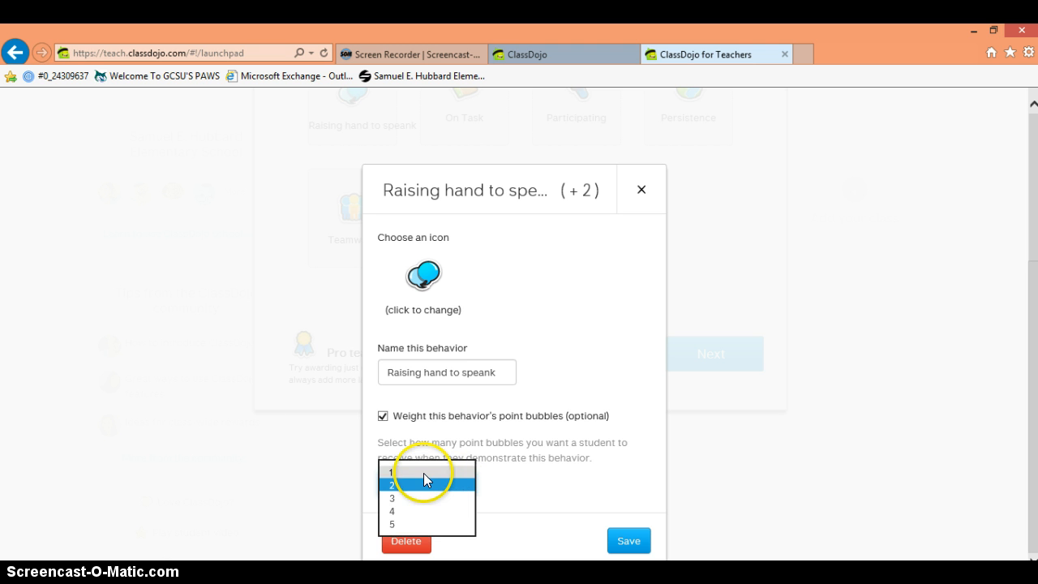
click(419, 471)
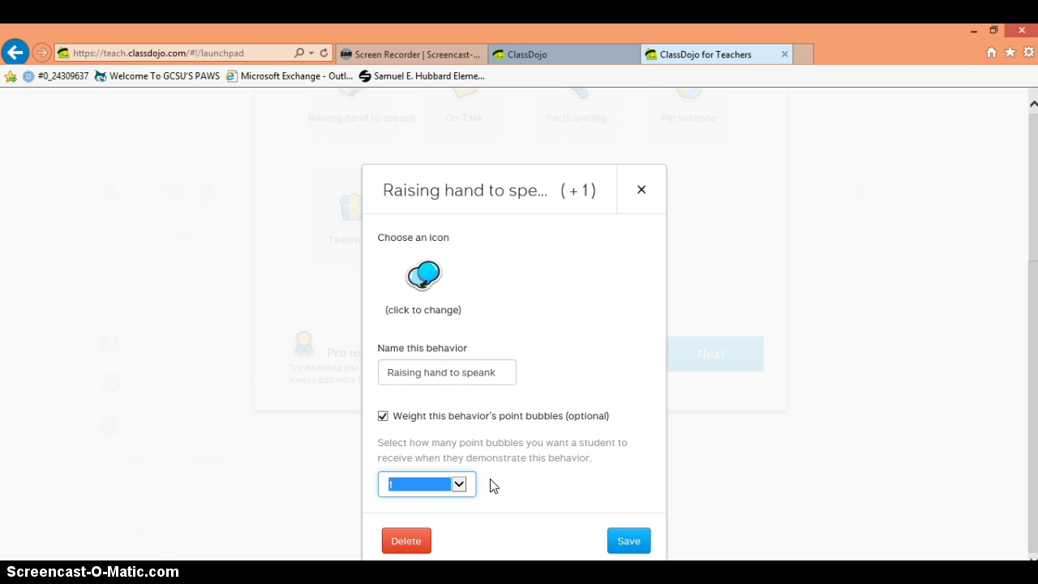
click(553, 506)
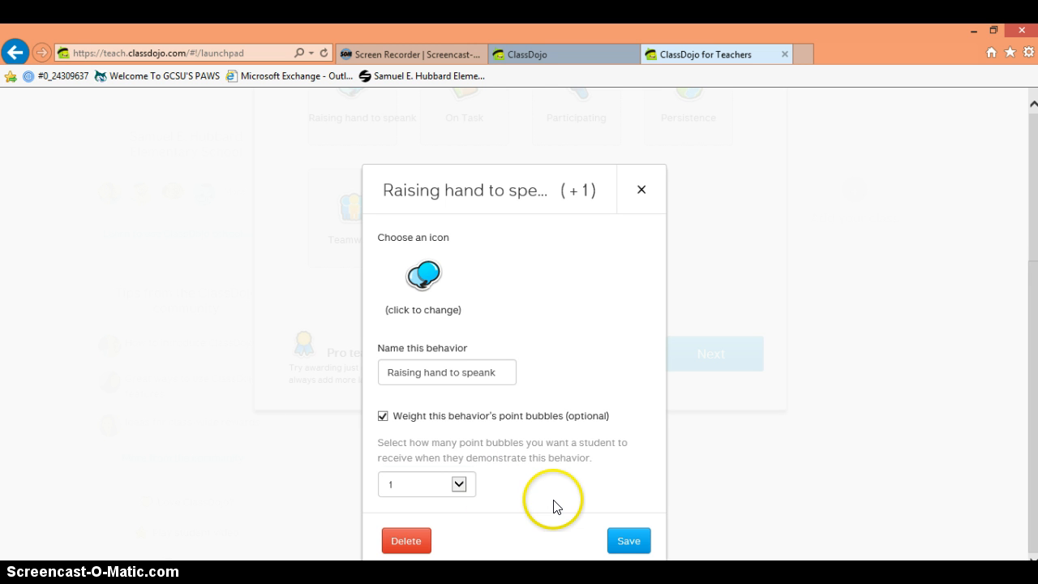
click(628, 541)
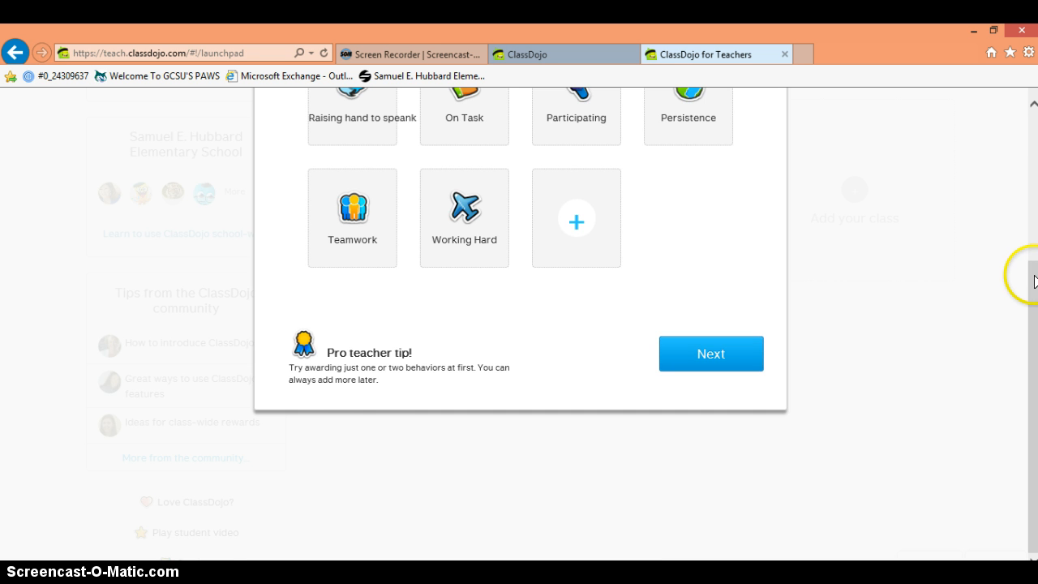
Step: Correct the behavior name from 'Raising hand to speank' to 'Raising hand to speak'
drag(1034, 282, 1034, 213)
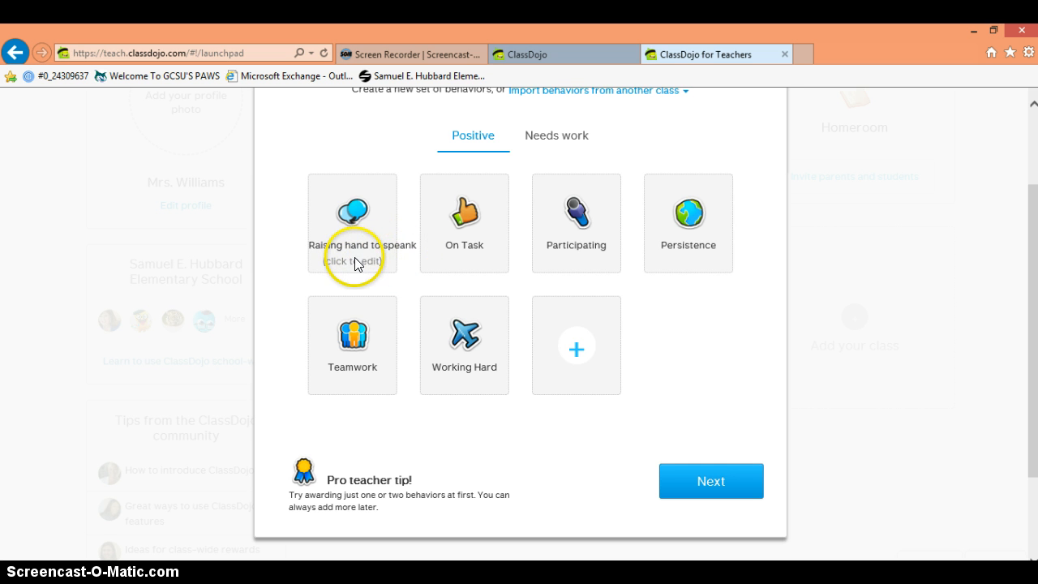
click(354, 264)
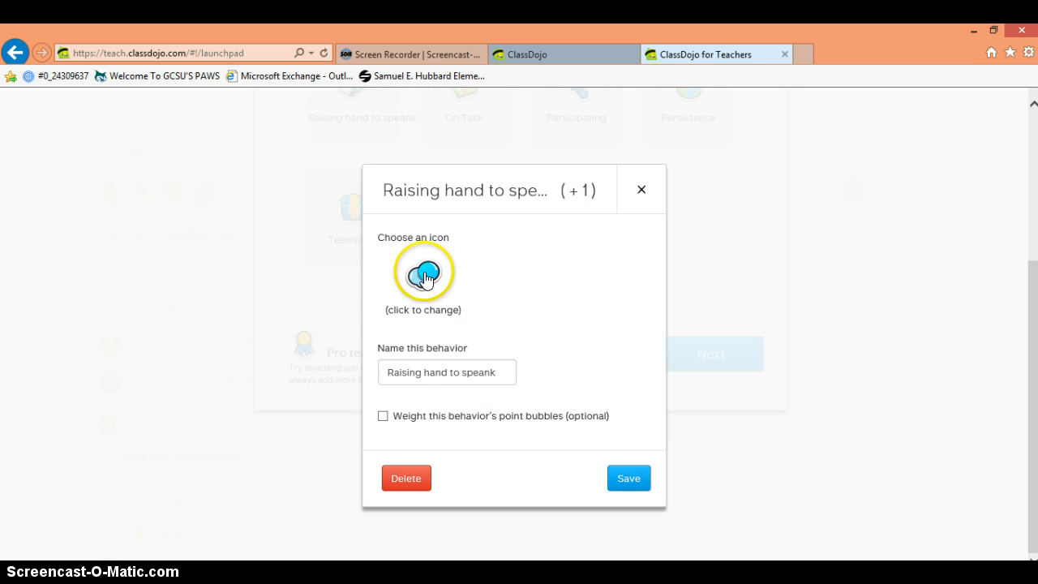
click(491, 370)
key(BackSpace)
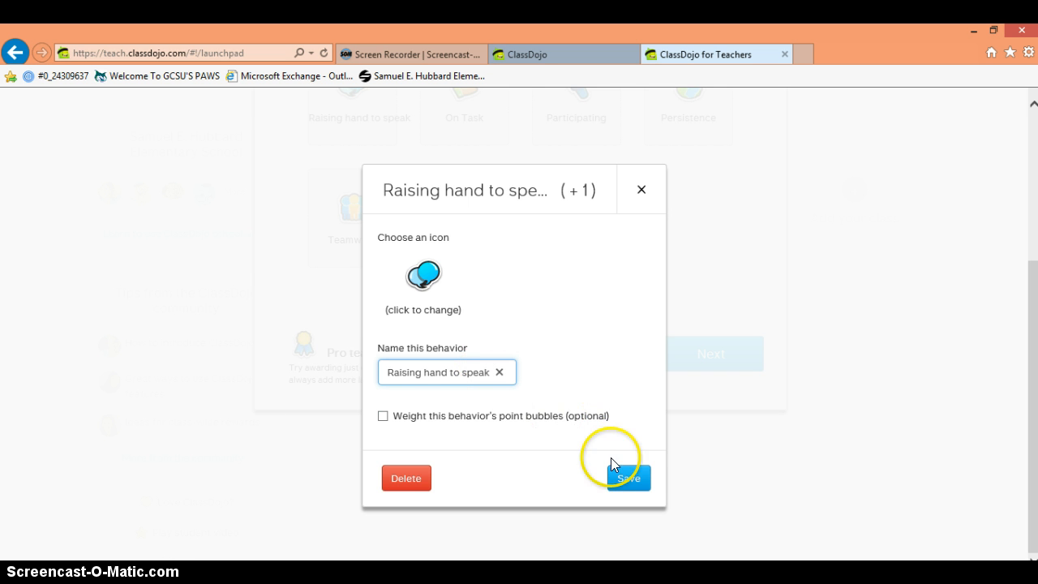
click(627, 478)
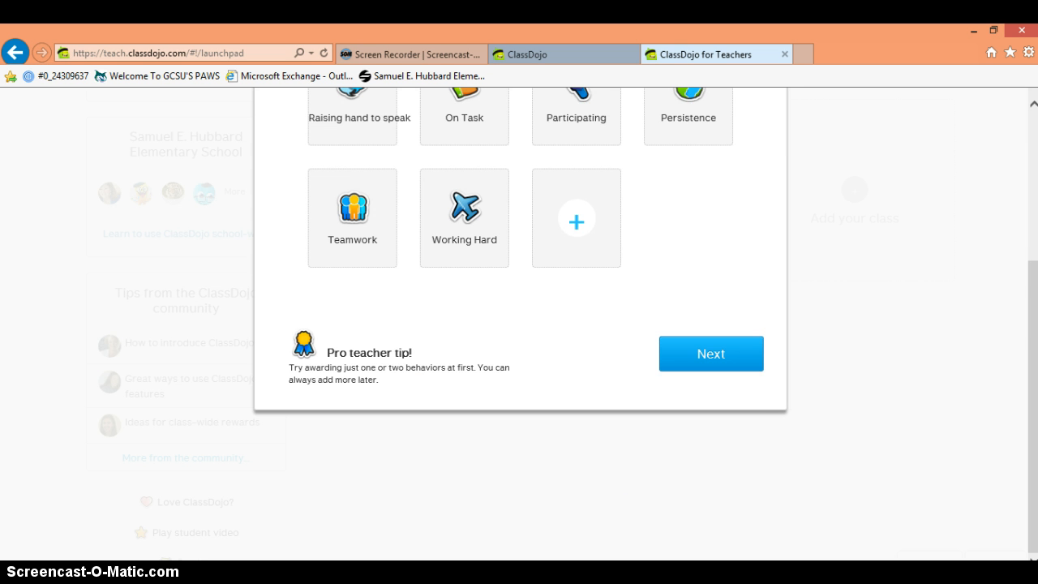
scroll(1034, 314, up, 2)
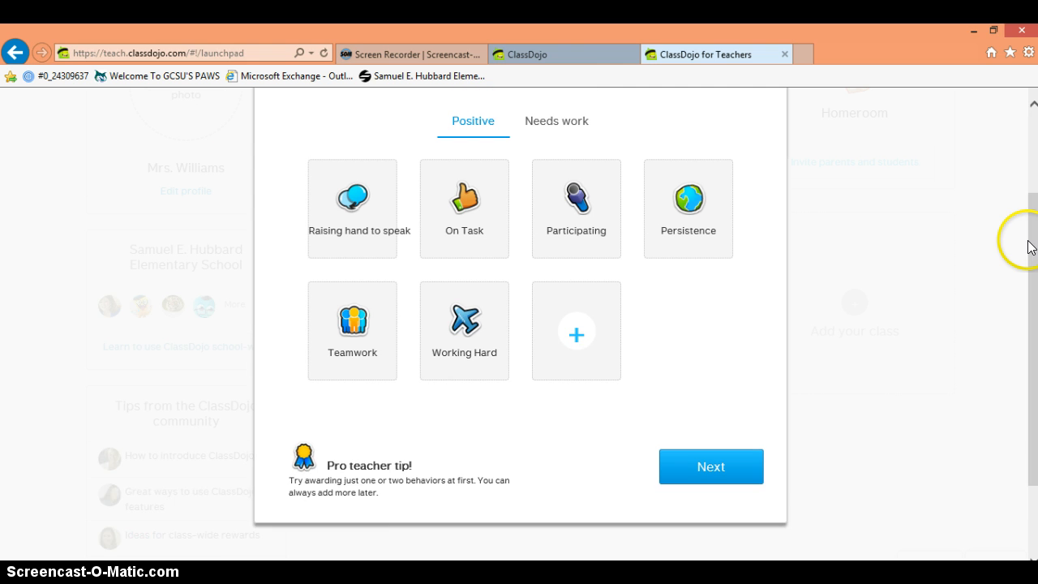
mouse_move(1035, 244)
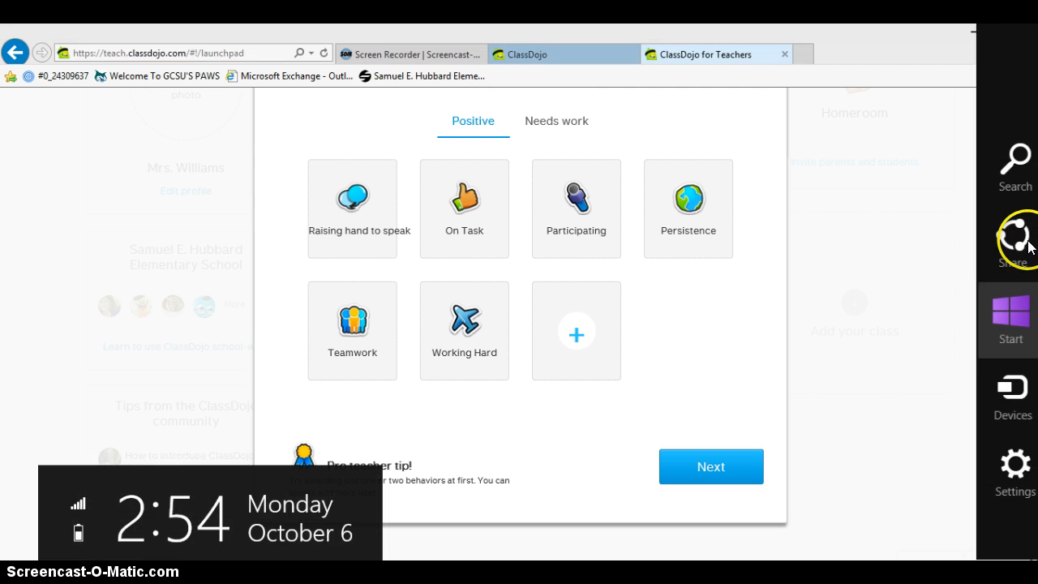
Step: Add the positive behavior 'Walking in the hallway silently' with an airplane icon
click(573, 339)
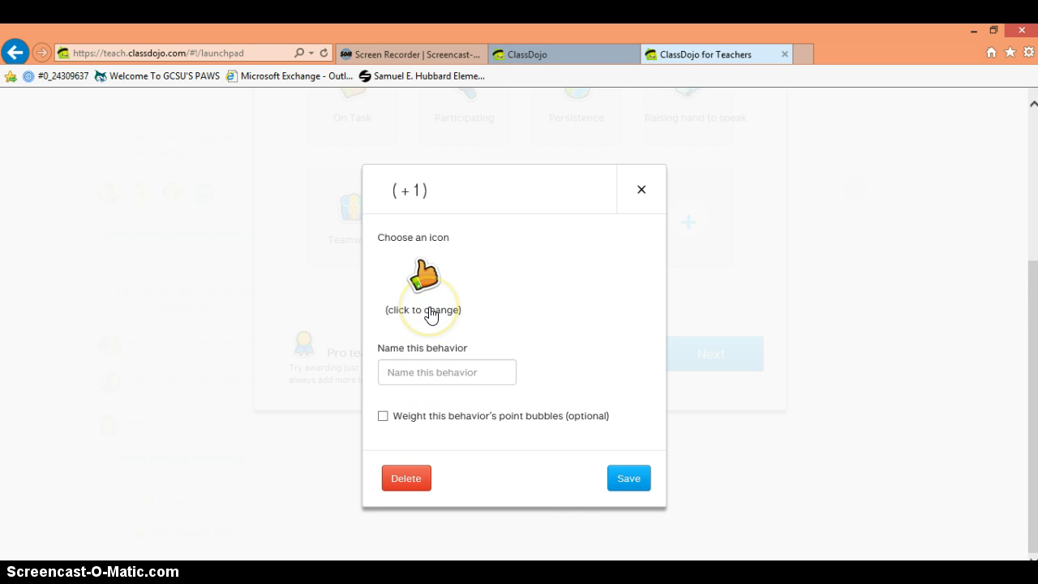
click(431, 314)
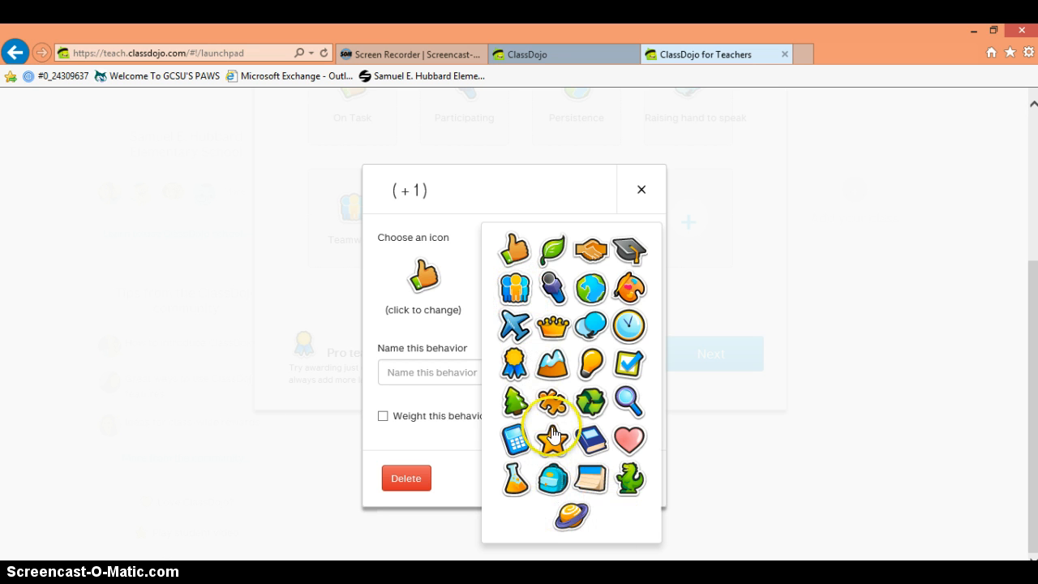
click(523, 337)
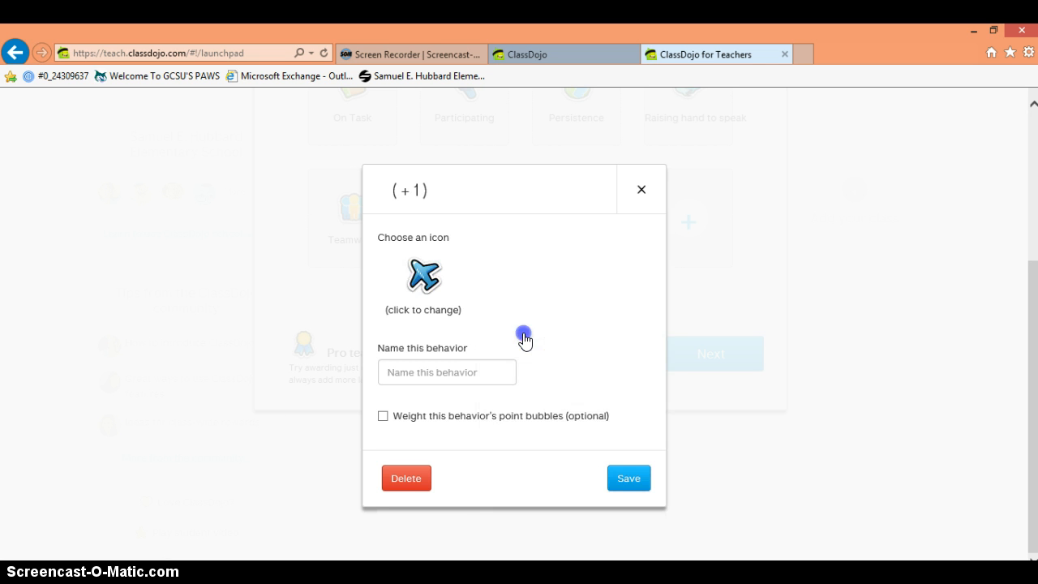
click(417, 381)
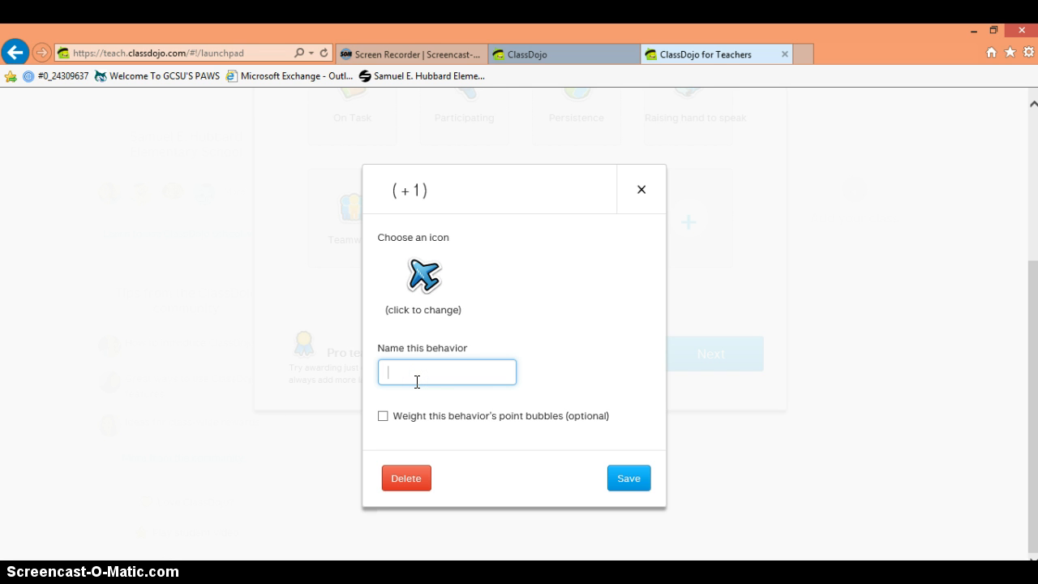
text(Wa)
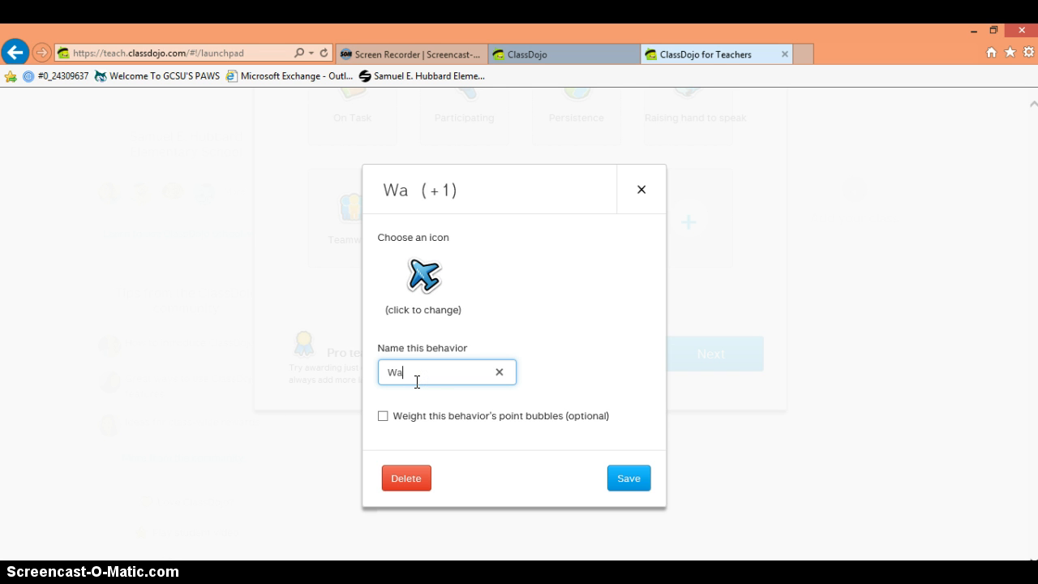
text(lkin)
key(BackSpace)
key(BackSpace)
text(king in)
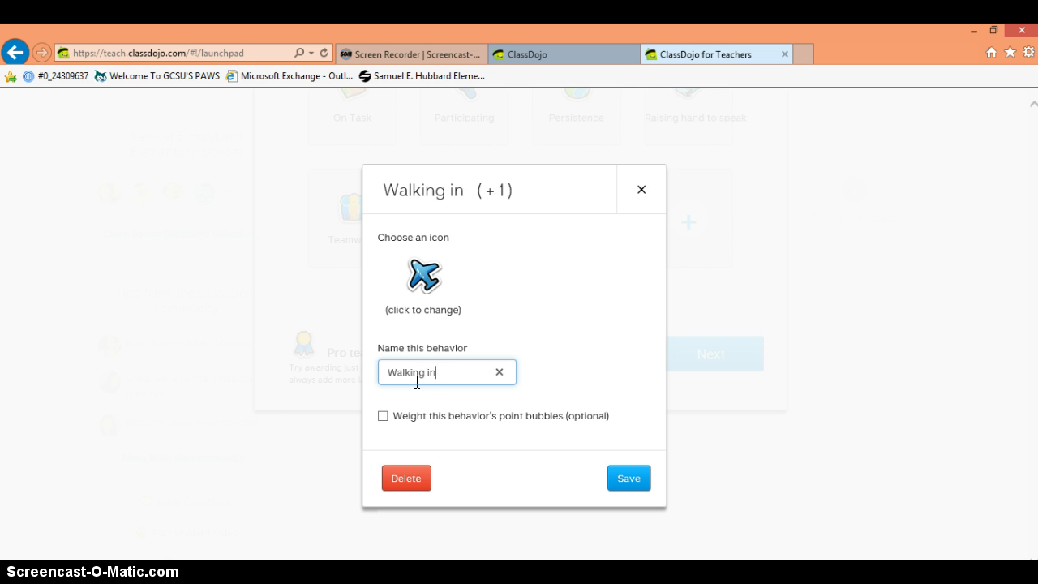
text( the hallway)
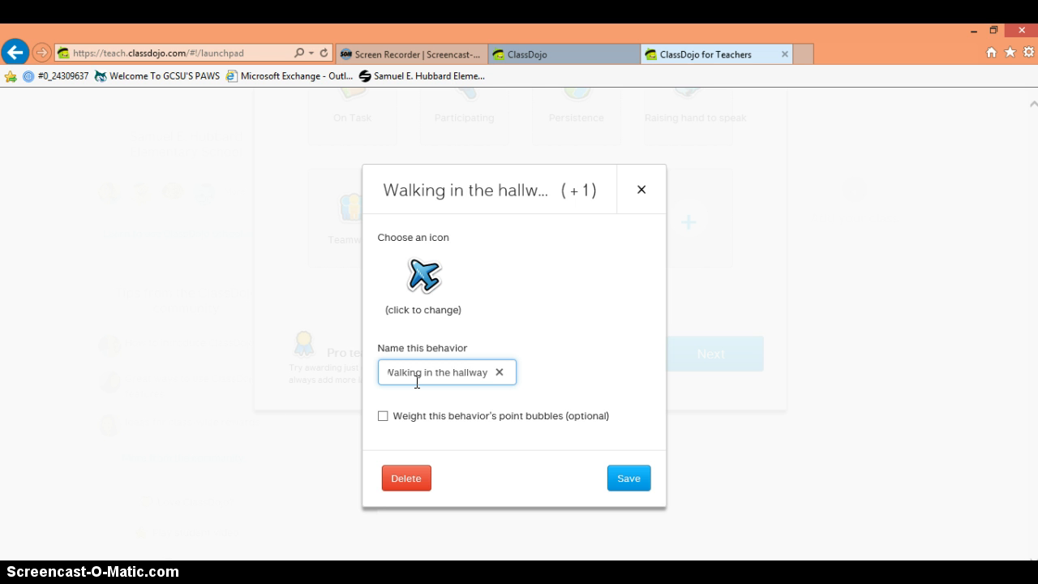
text( silently)
click(621, 479)
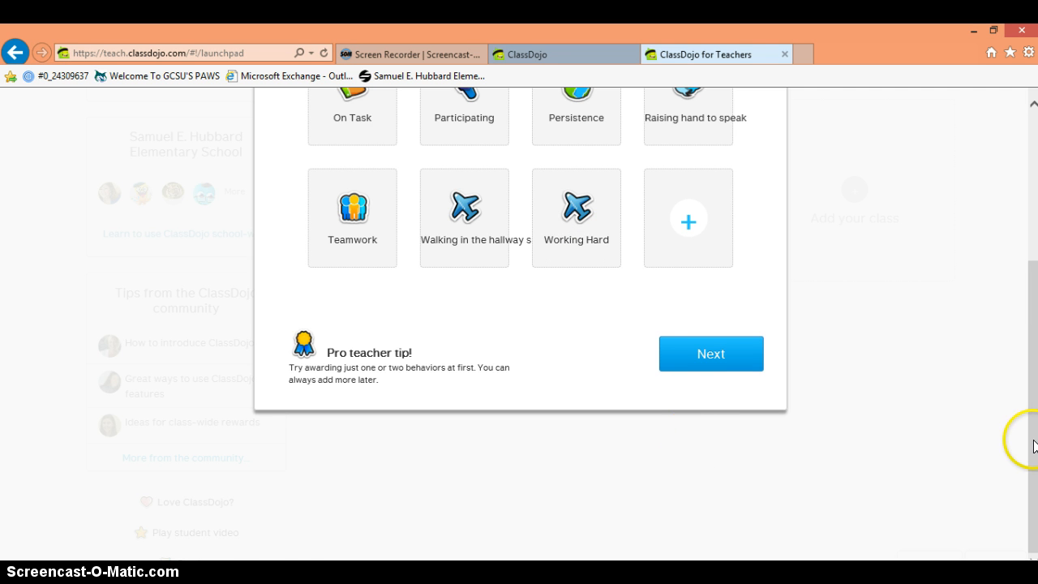
Step: Switch to the Needs work behaviors list
drag(1030, 445, 1032, 280)
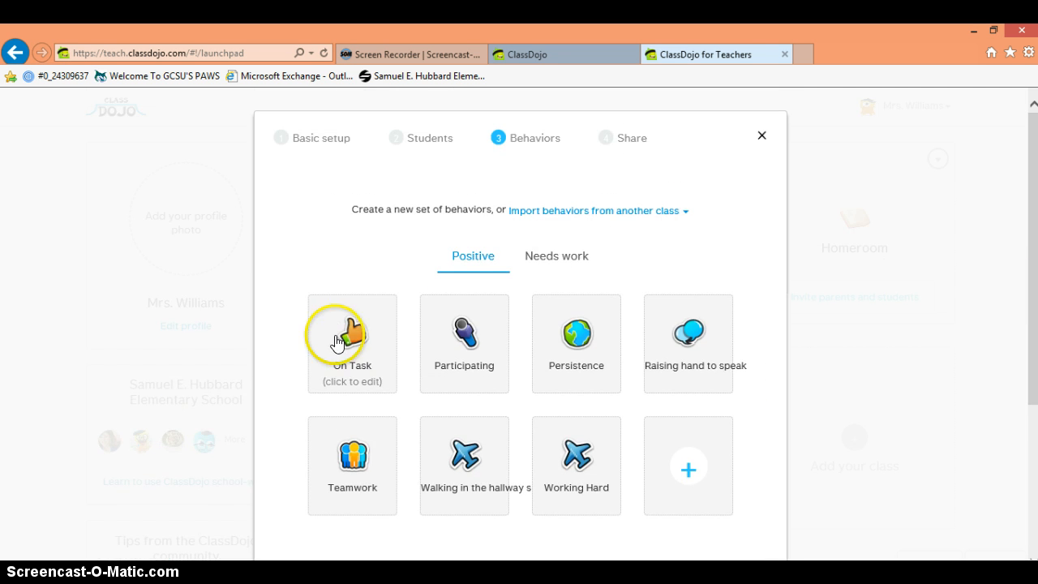
click(546, 258)
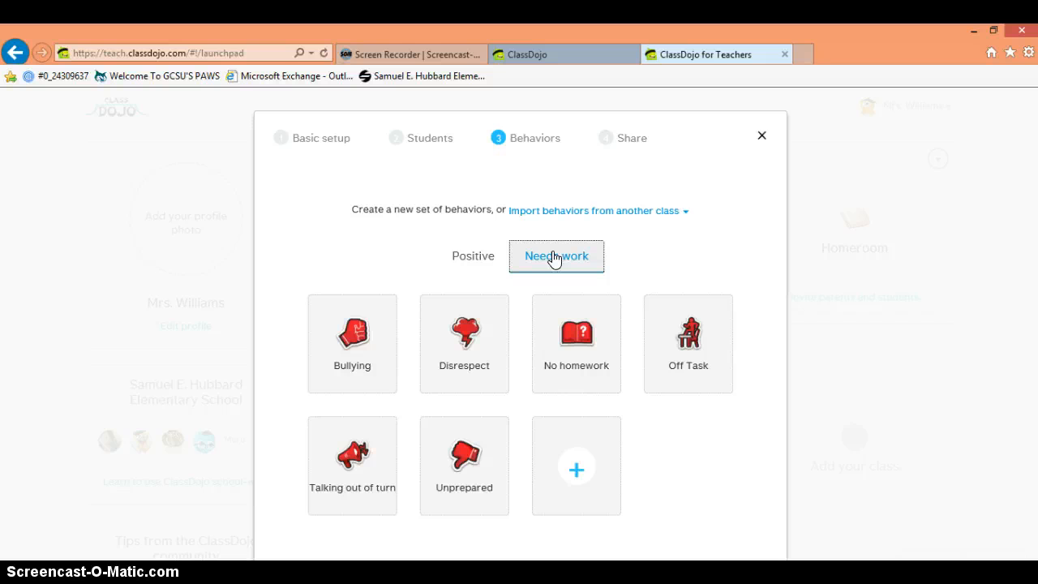
click(491, 292)
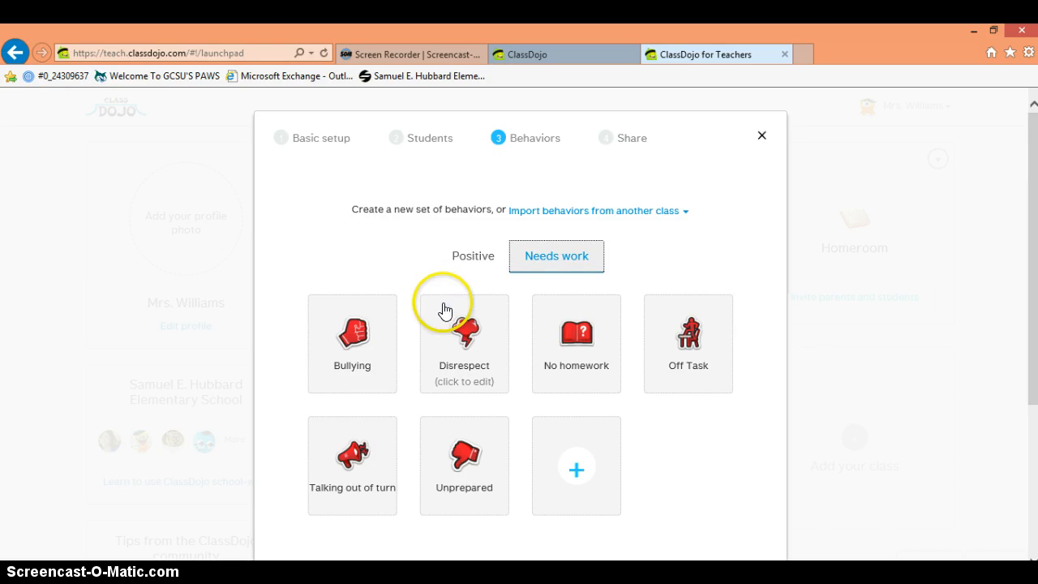
click(363, 391)
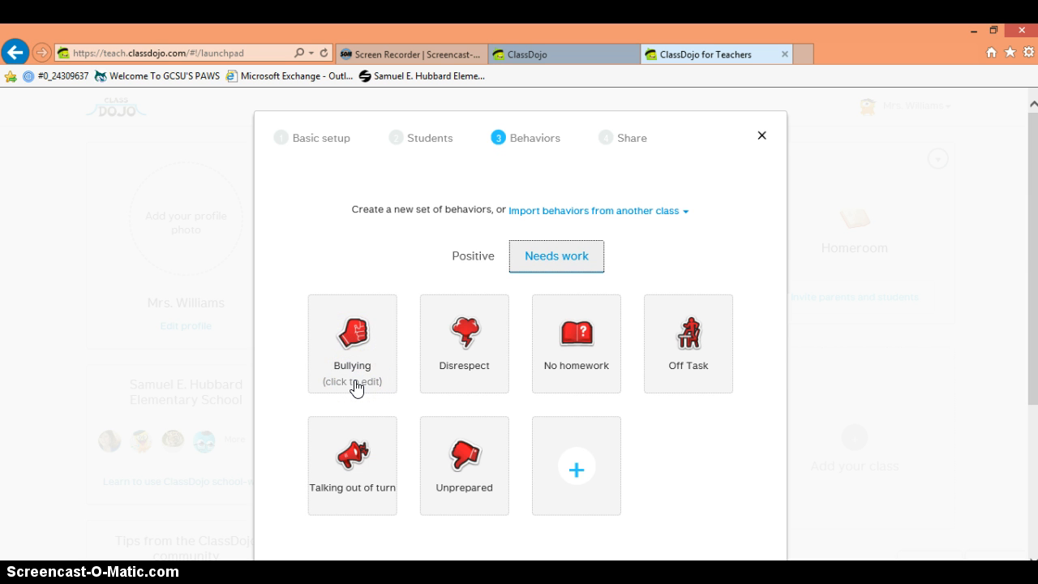
Step: Rename the Bullying behavior to 'Blurting Out' and save it
click(424, 304)
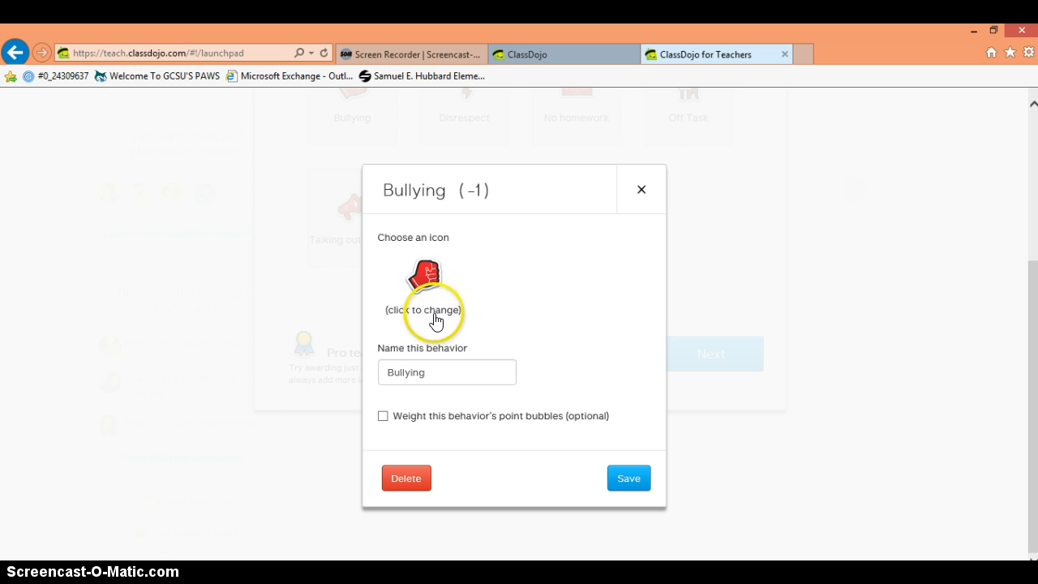
click(428, 368)
key(BackSpace)
key(BackSpace)
key(BackSpace)
key(BackSpace)
key(BackSpace)
key(BackSpace)
key(BackSpace)
key(BackSpace)
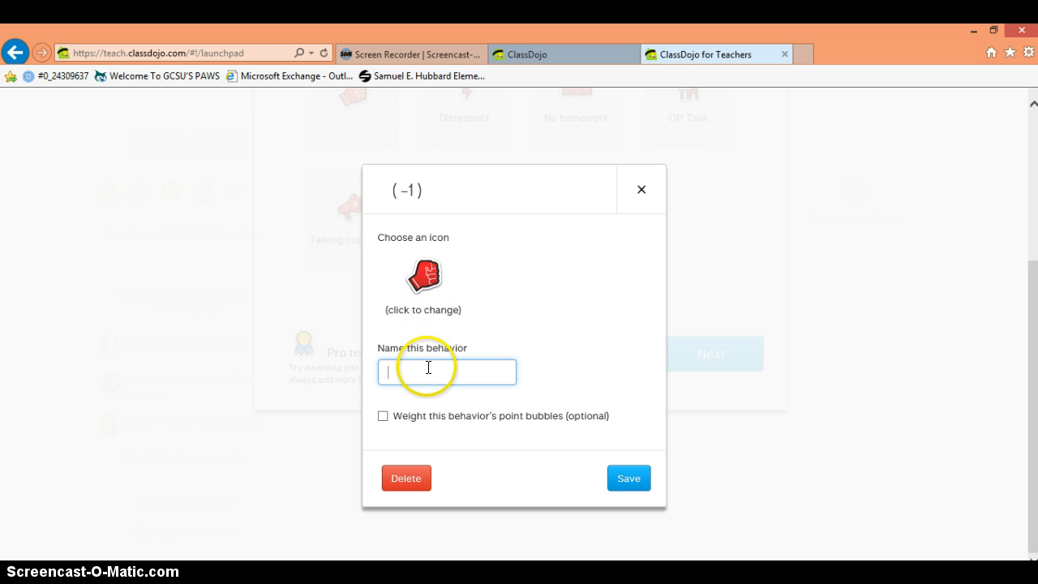
text(Blurting)
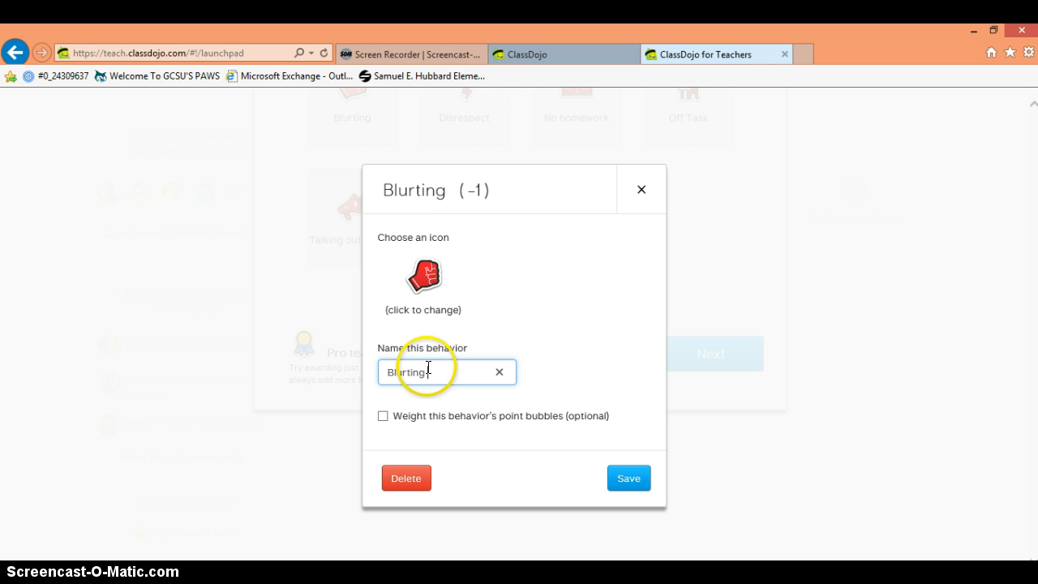
text( Out)
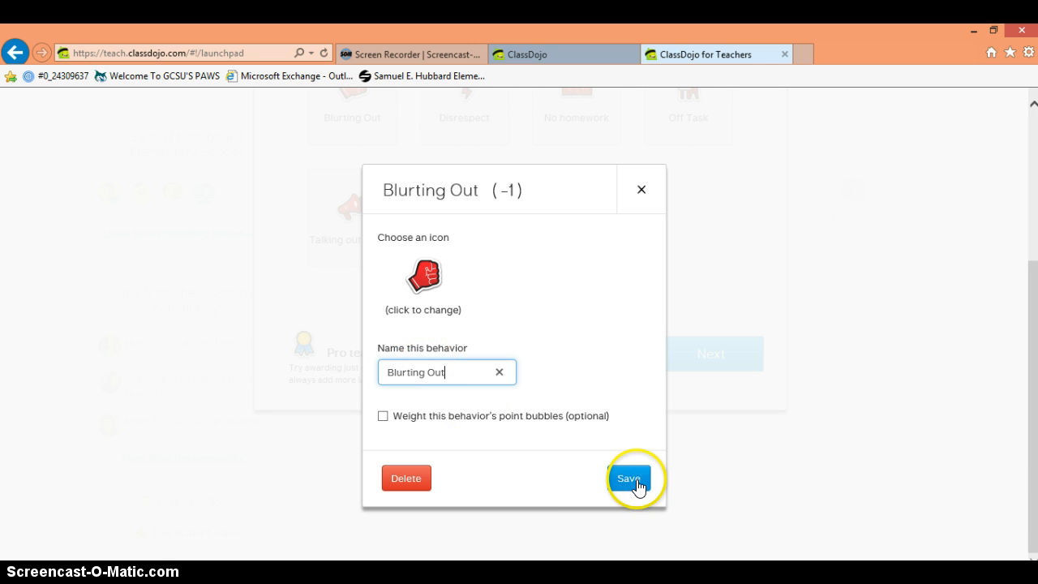
click(636, 484)
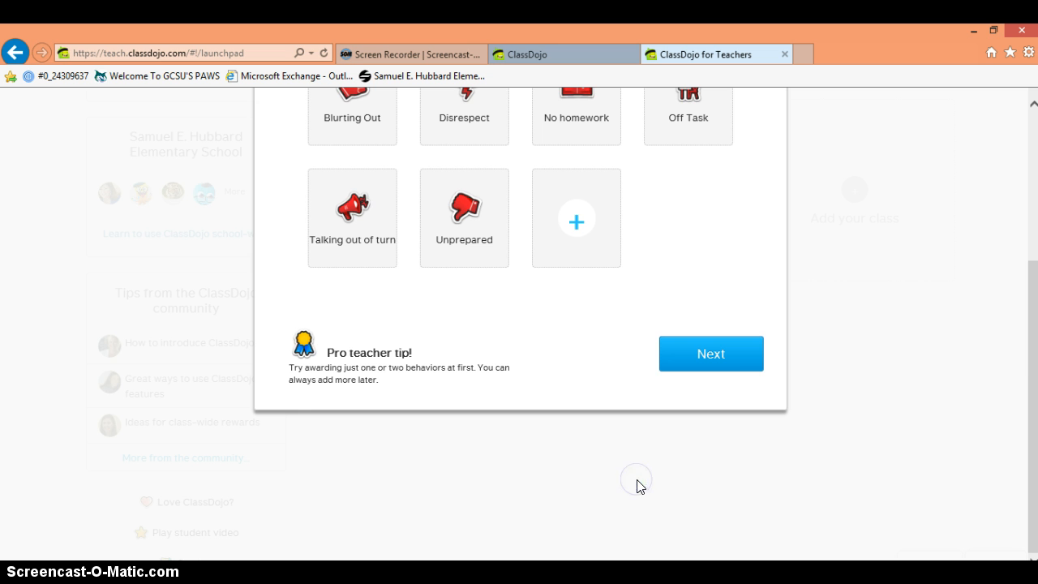
drag(1030, 350, 1023, 307)
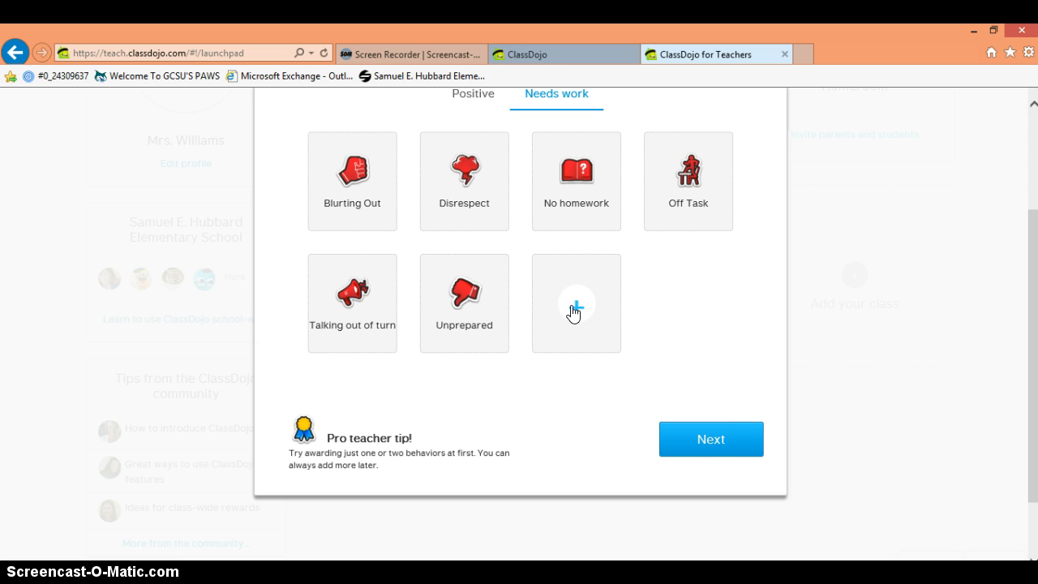
Step: Finish setup, postponing parent invites, and open the Williams' Readers classroom
click(711, 440)
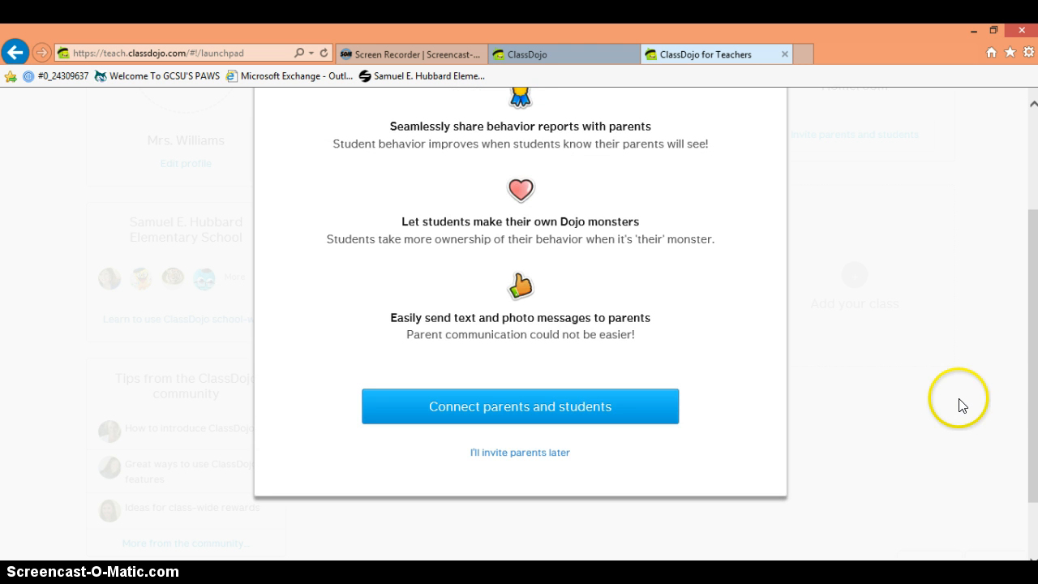
drag(1033, 397, 1030, 344)
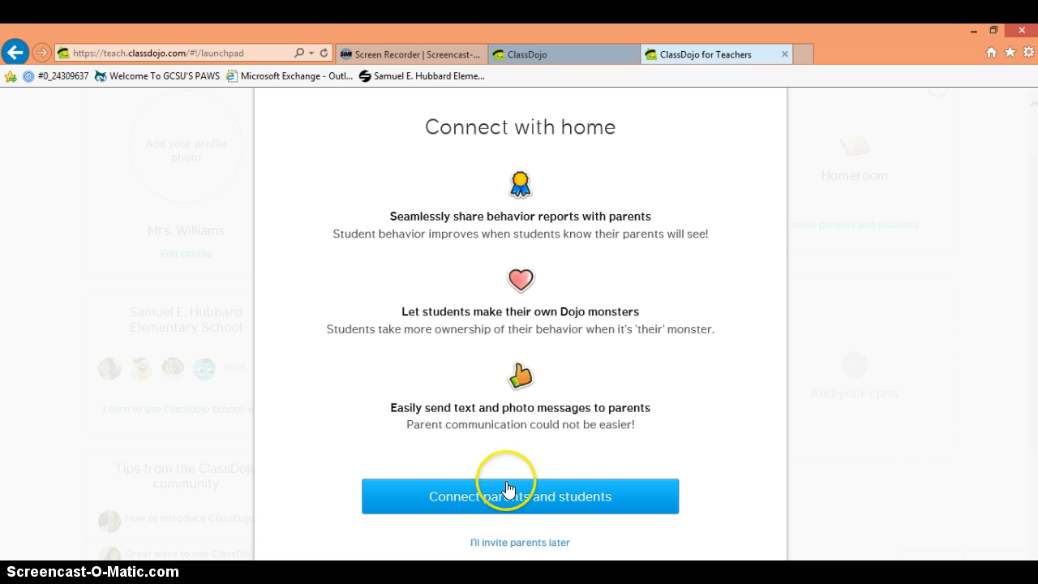
click(542, 542)
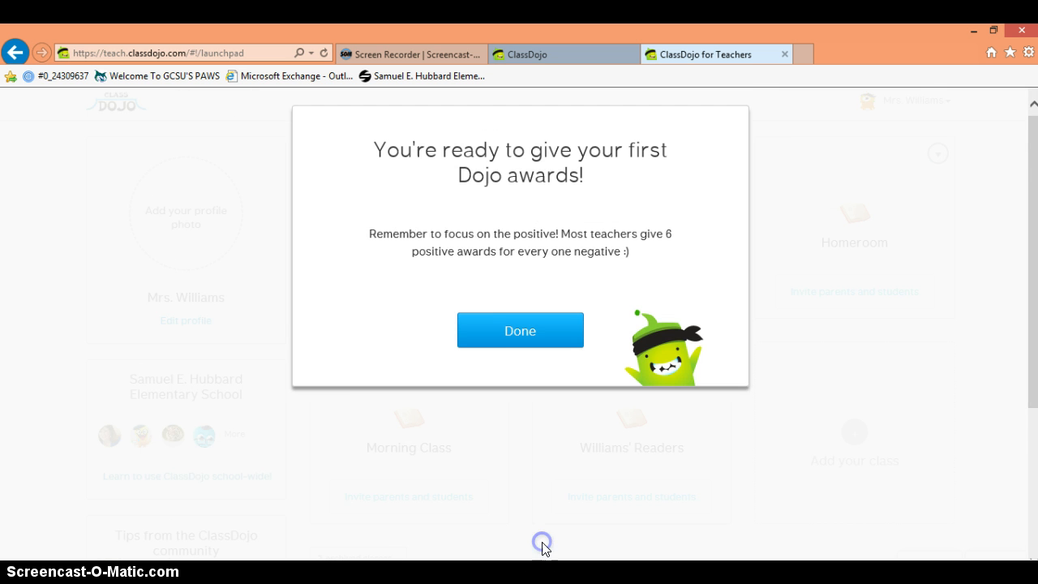
click(523, 336)
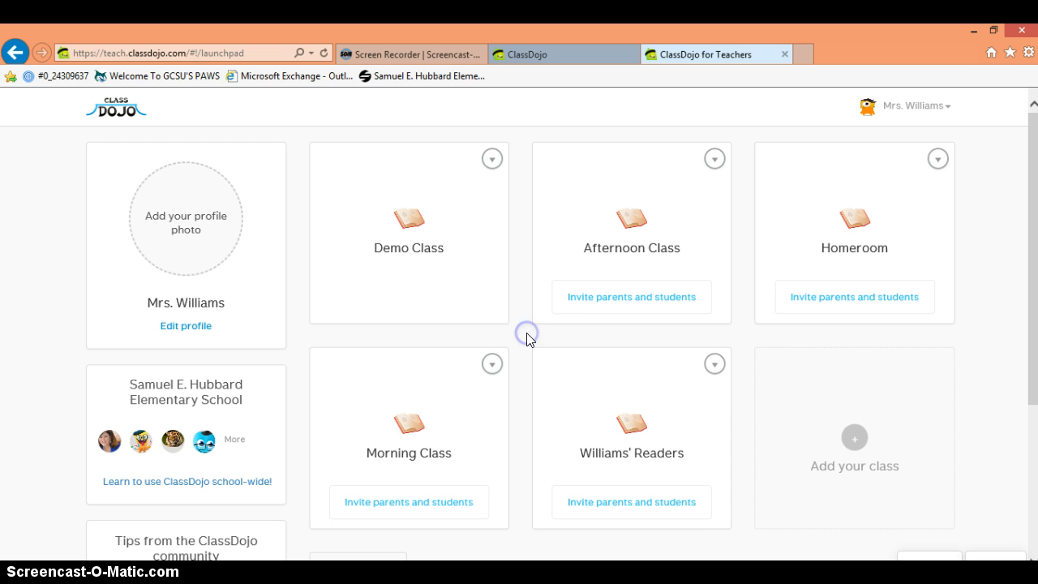
click(638, 424)
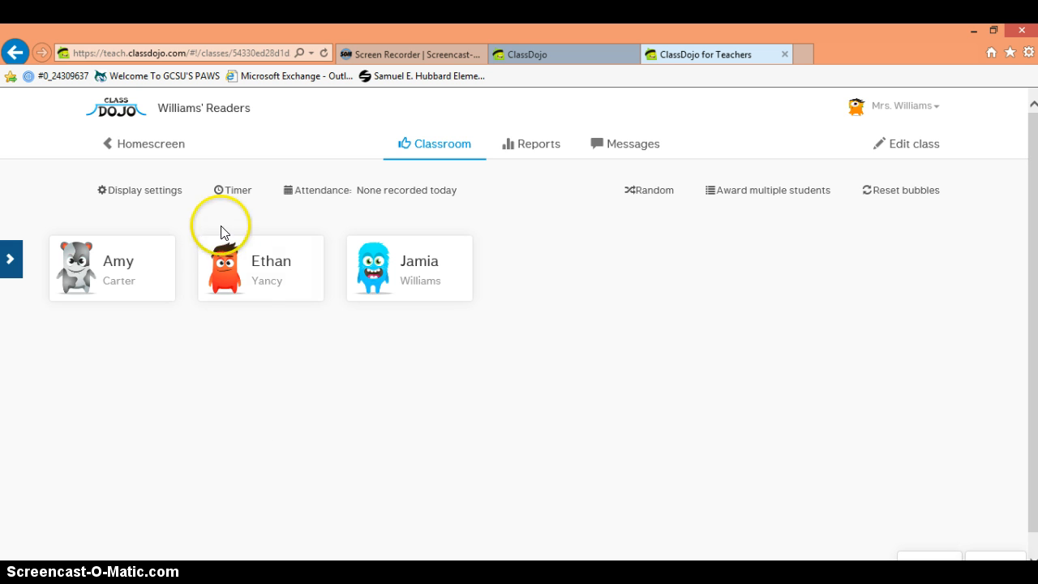
Step: Award the second student +1 for On Task and the third student −1 for Blurting Out
click(255, 267)
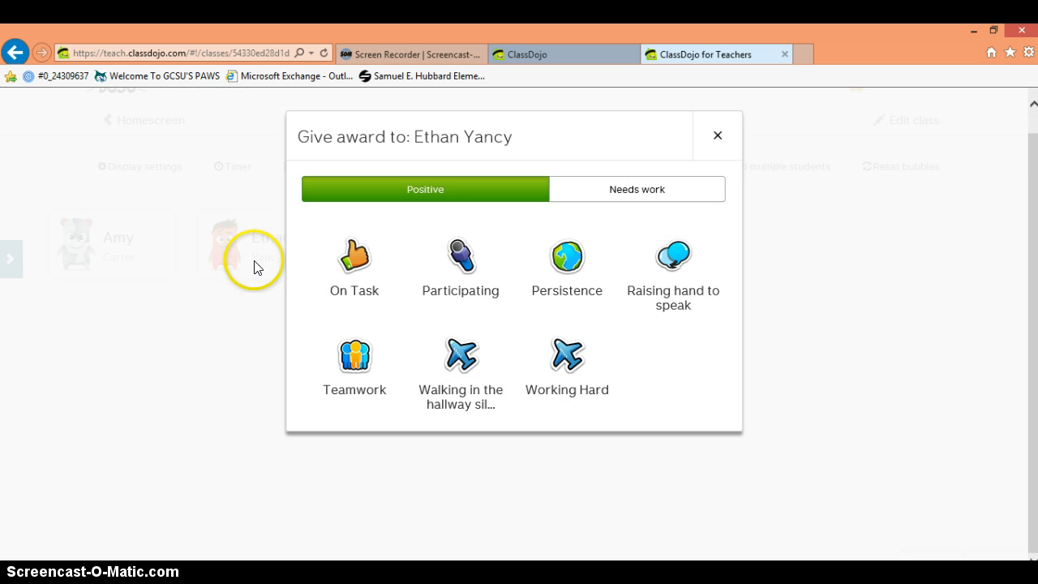
click(351, 269)
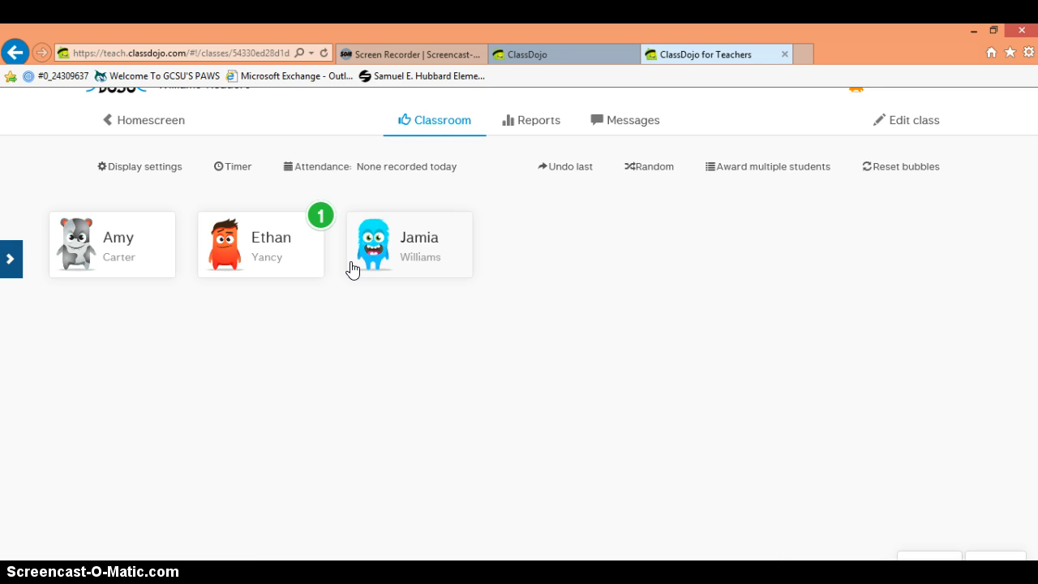
click(419, 260)
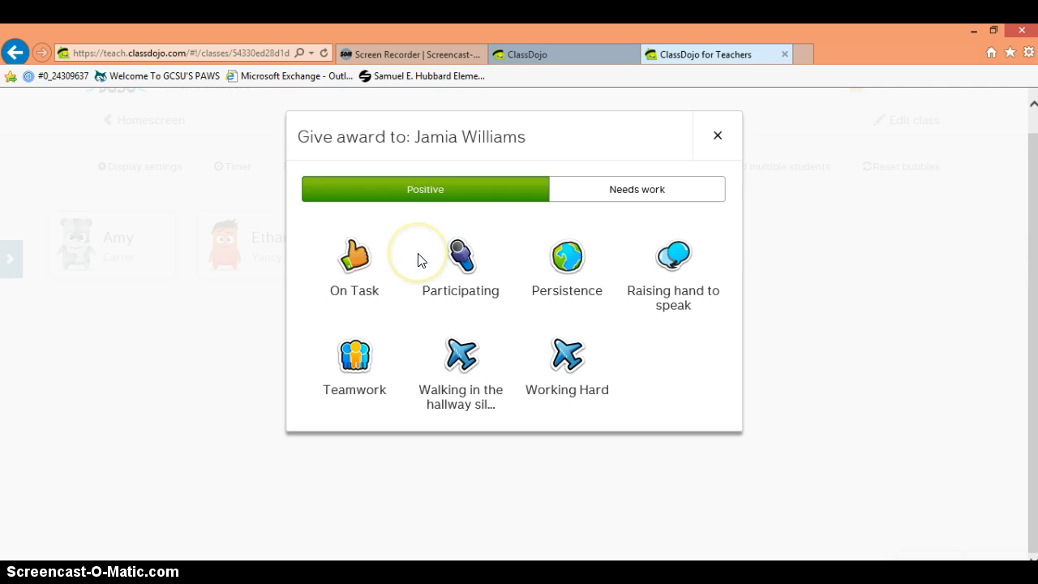
click(672, 201)
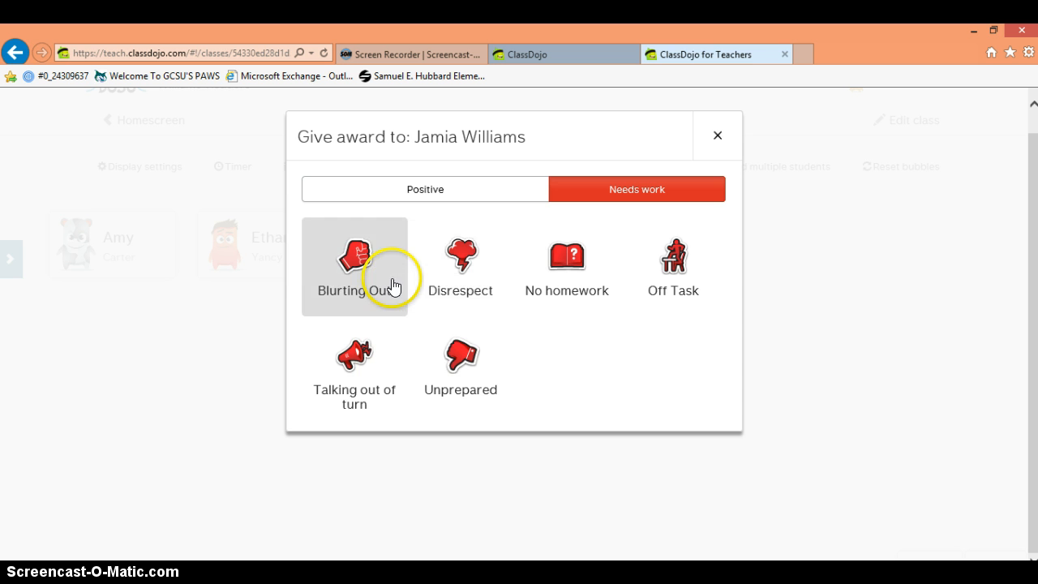
click(334, 277)
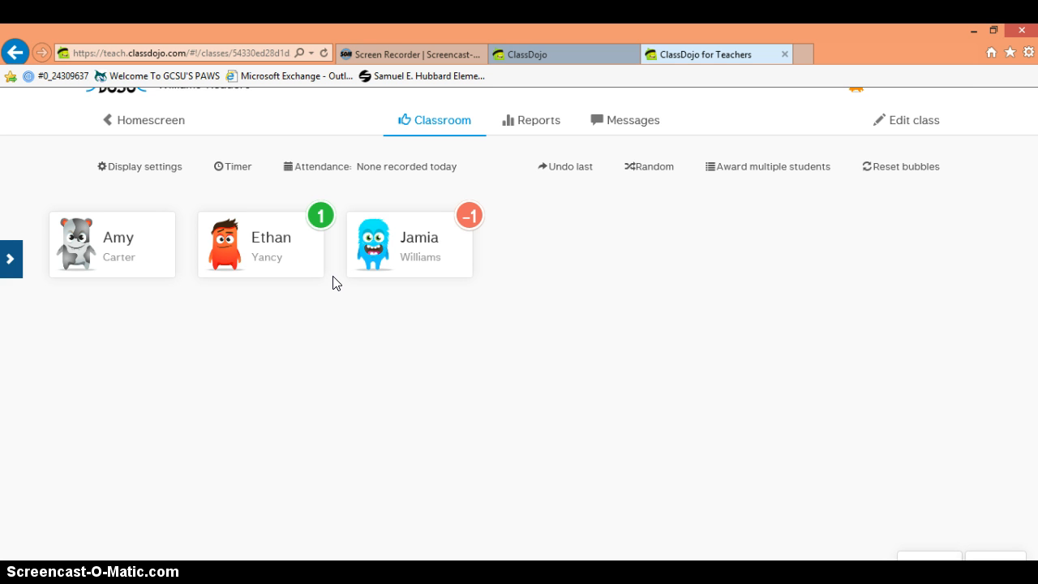
Step: Select all three students and give each a +1 Participating award, leaving cards at 1, 2 and 0
click(754, 172)
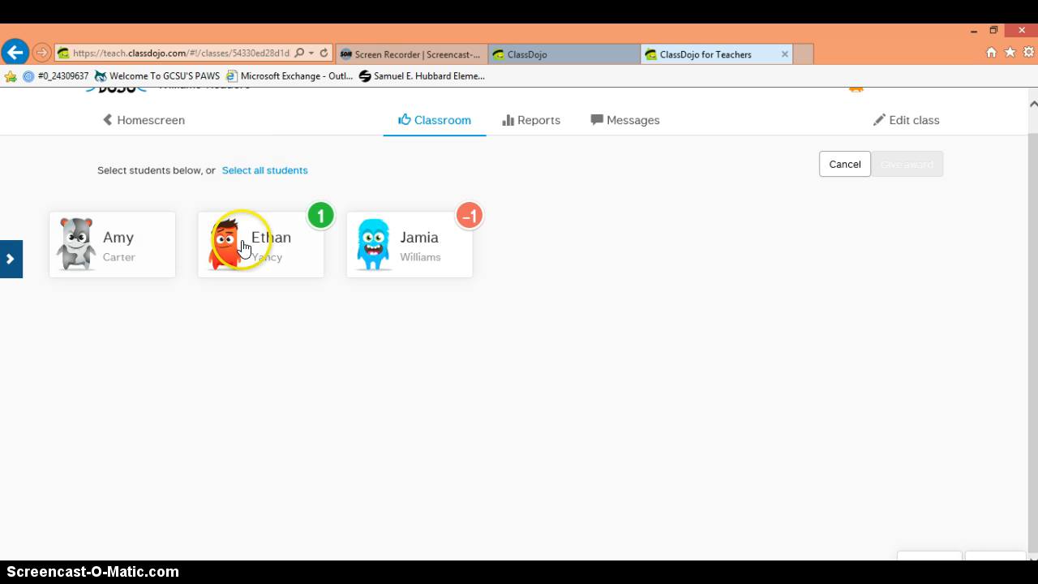
click(279, 172)
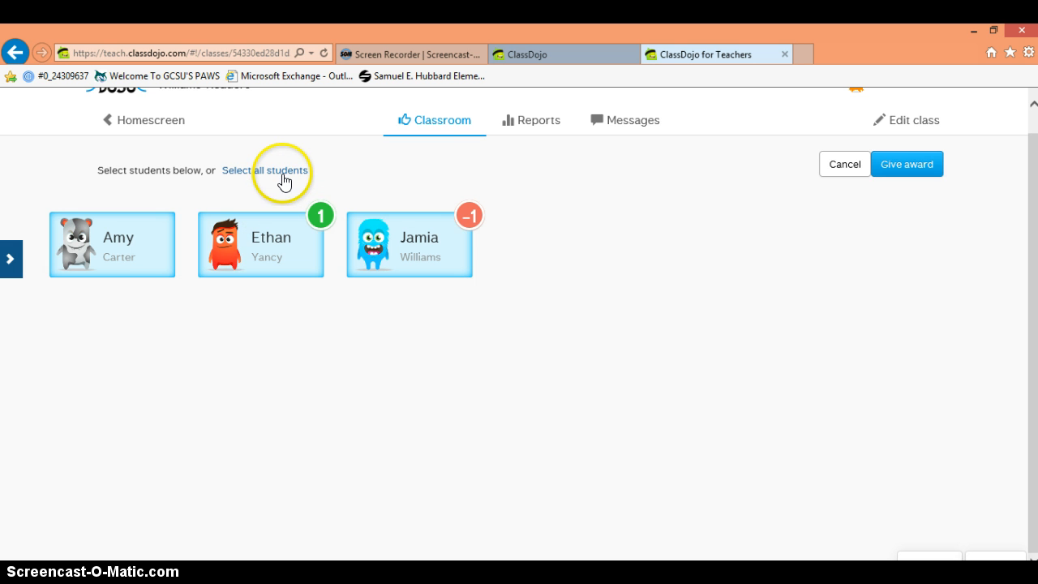
click(930, 173)
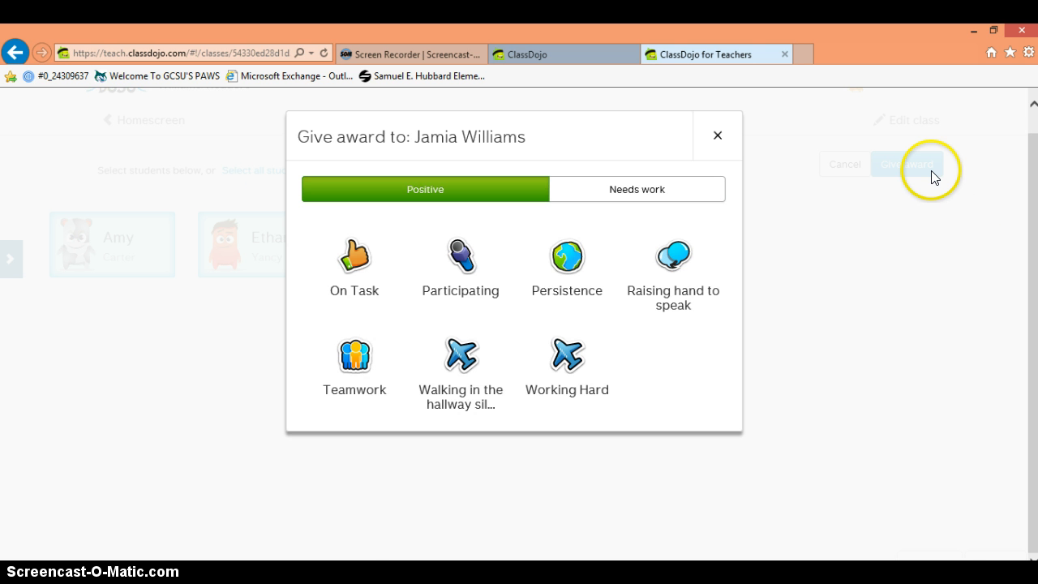
key(super+c)
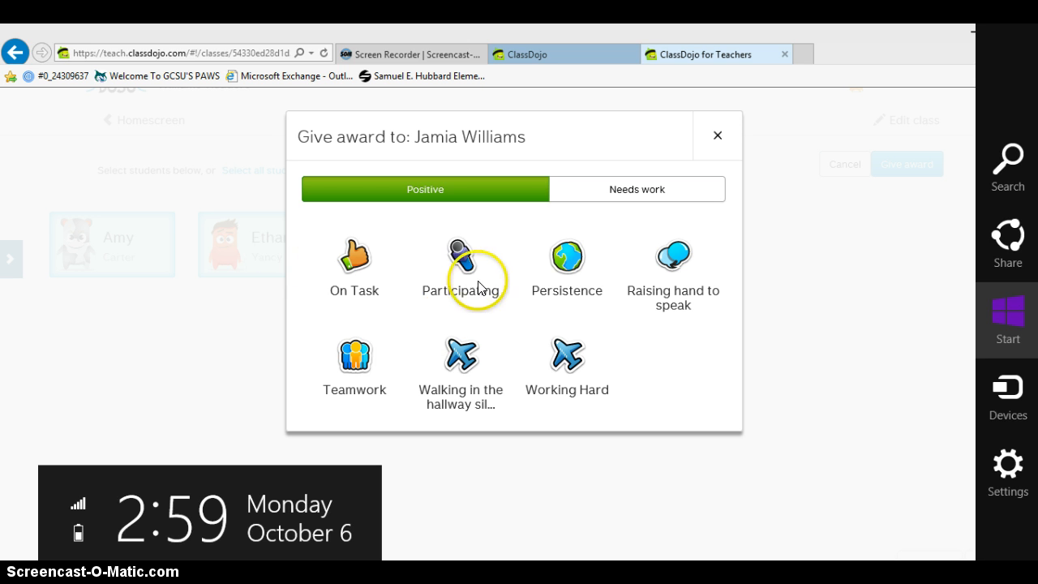
click(458, 283)
click(460, 280)
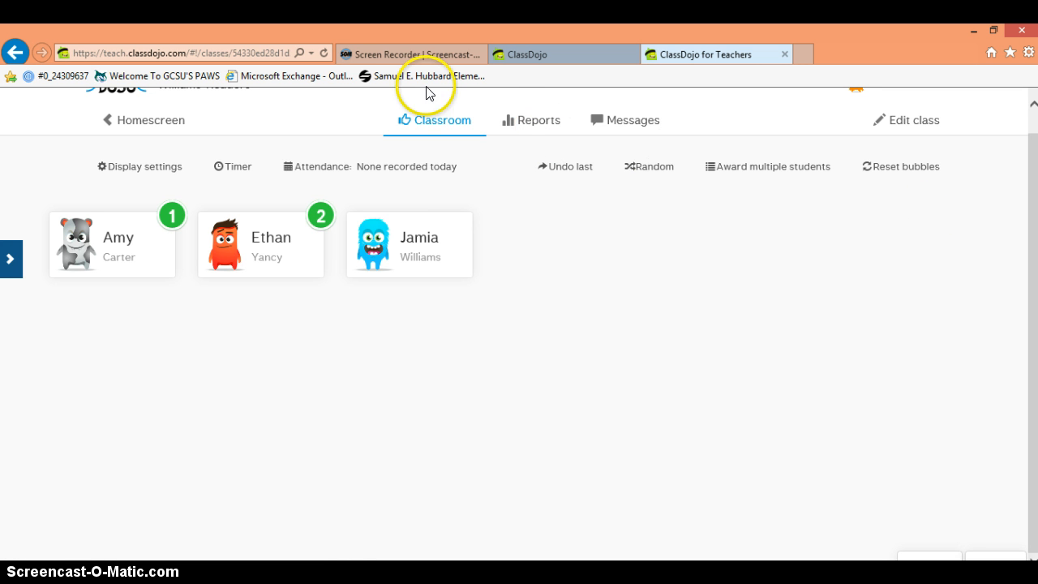
Step: Open Reports and view the first student's report: 1 positive, 0 needs work, 100% positive
click(514, 120)
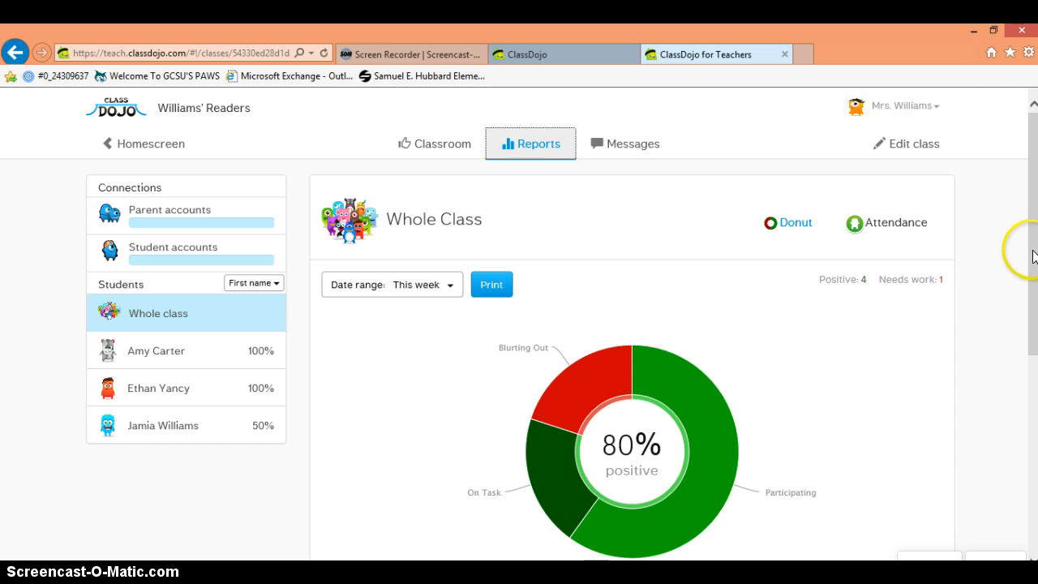
drag(1032, 250, 1032, 301)
key(super+c)
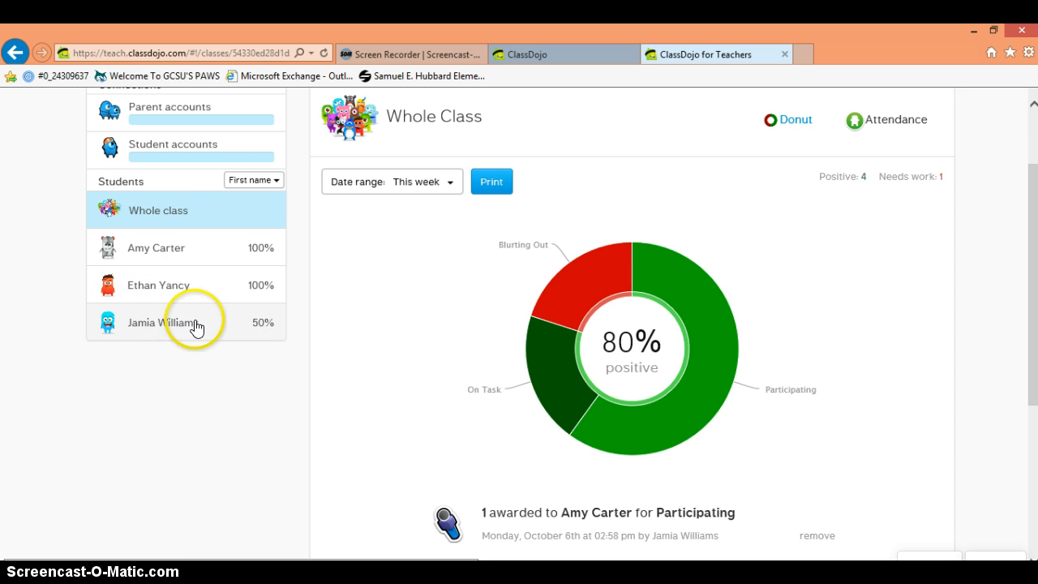
click(200, 253)
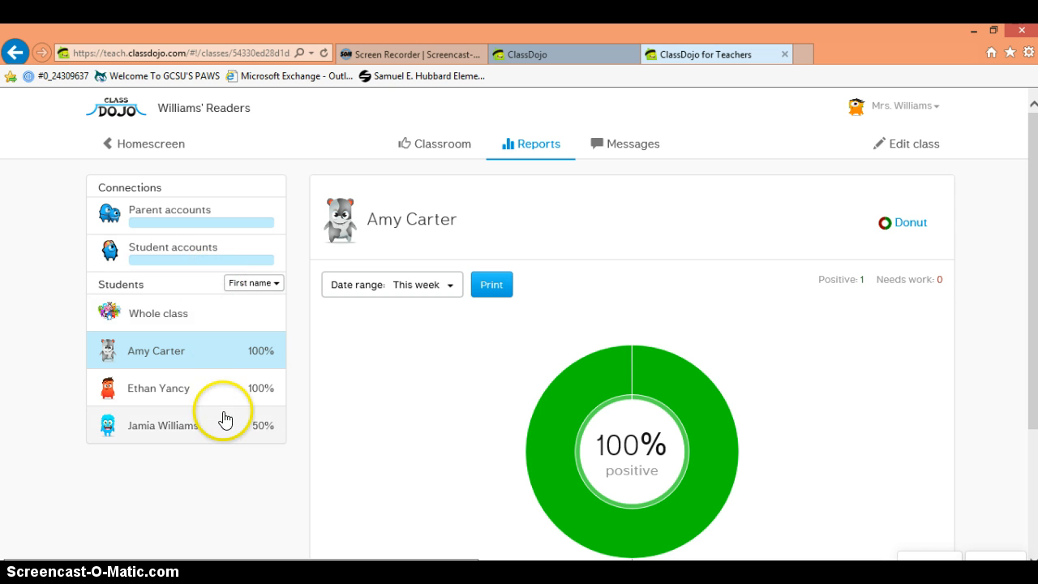
Step: Switch to Messages to show the Whole Class Broadcast with an empty message box for all parents
click(622, 147)
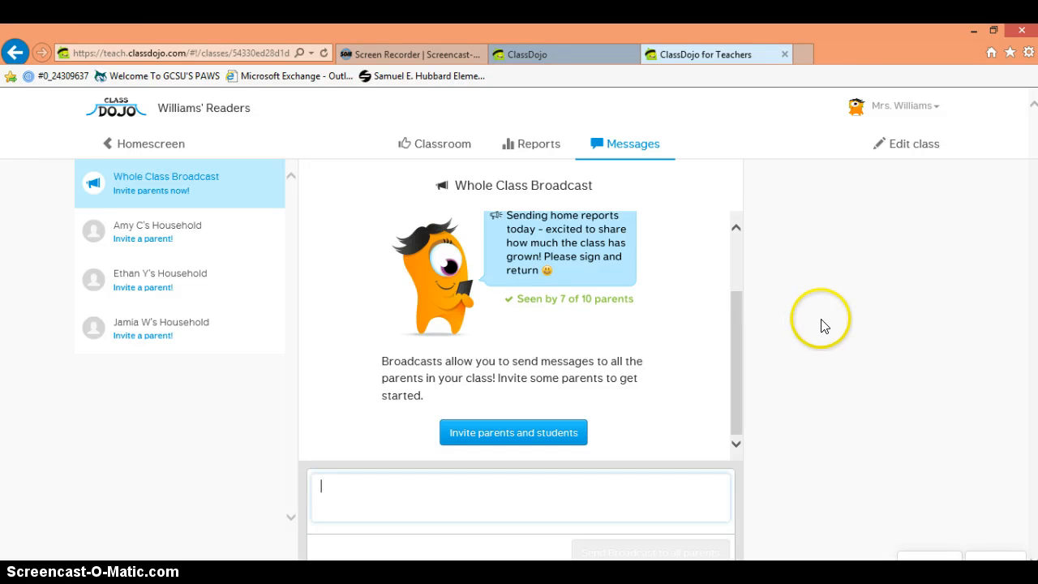
click(954, 317)
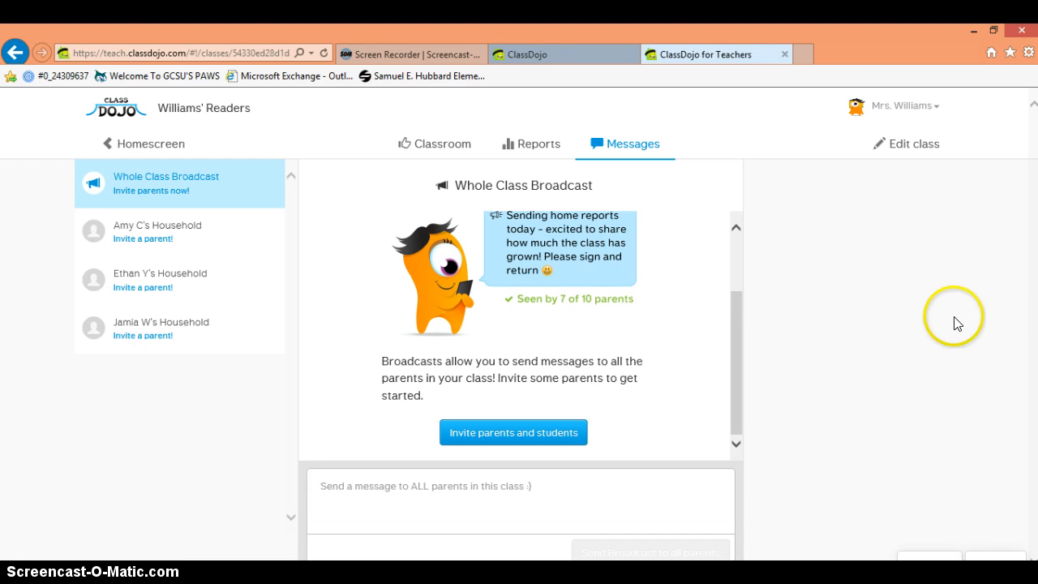
Step: Back on the Classroom page, reset point bubbles for all three students using Select all
click(464, 148)
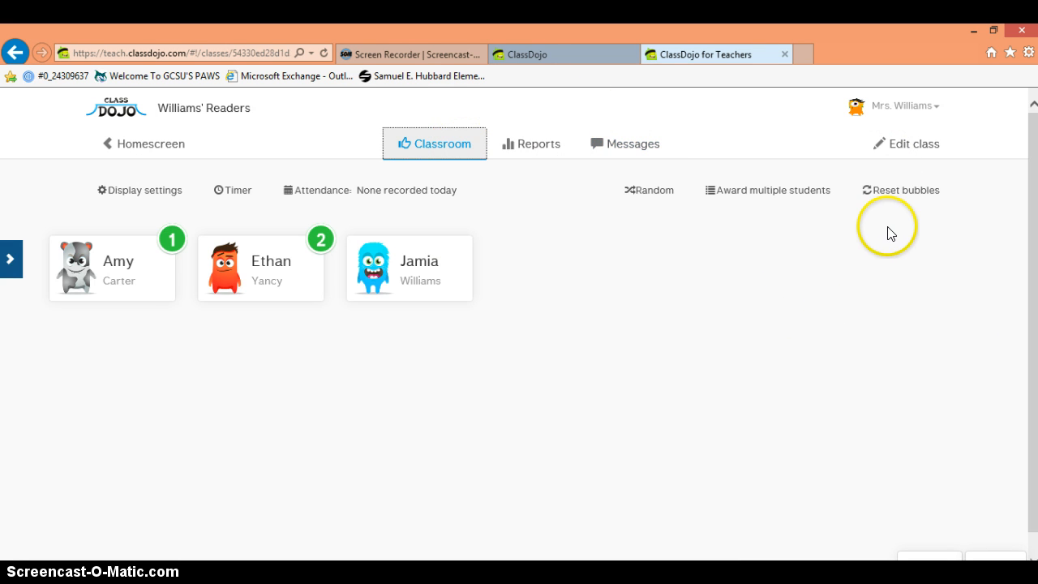
click(883, 194)
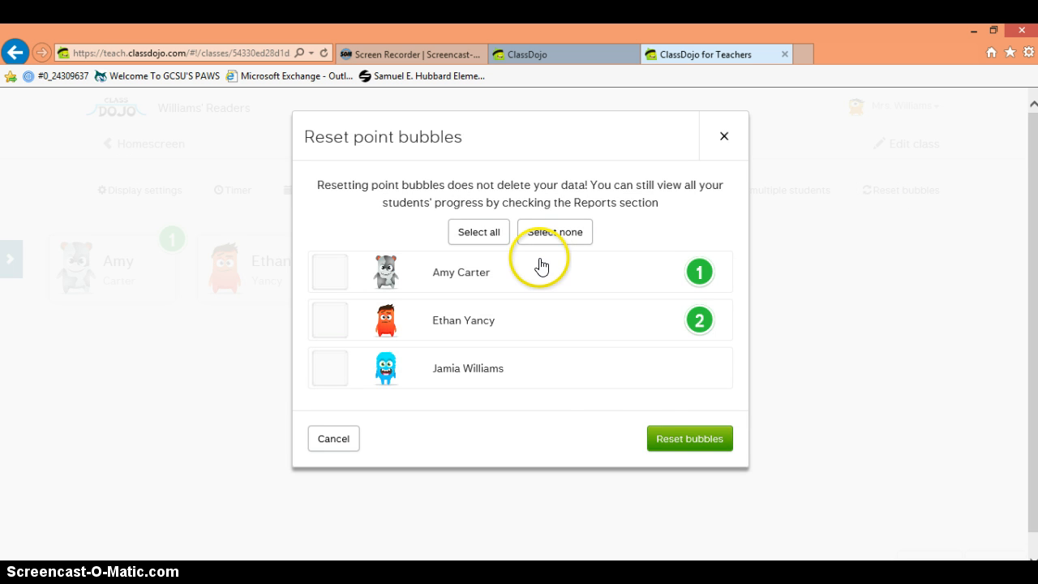
click(496, 242)
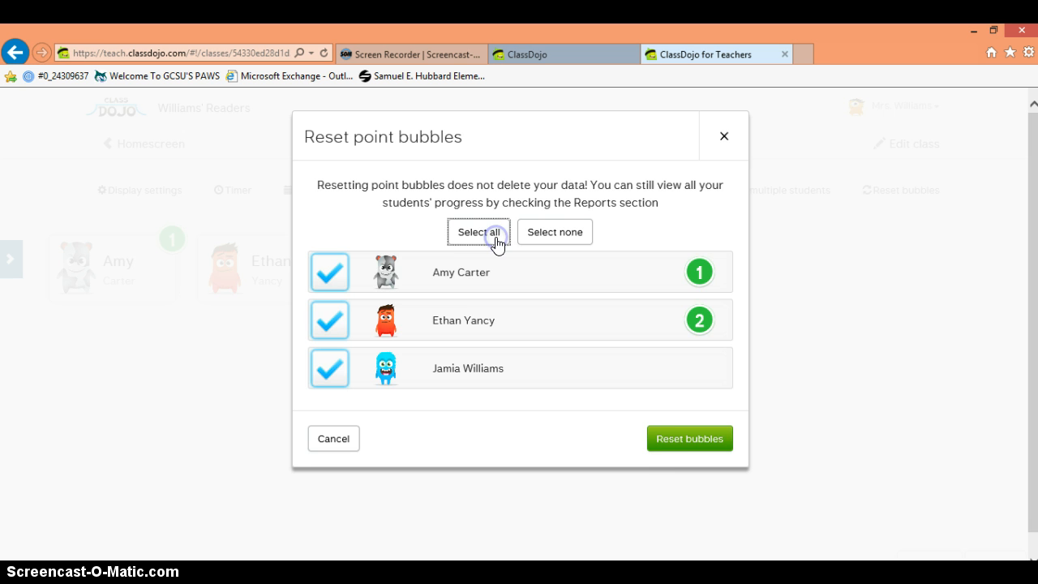
click(664, 444)
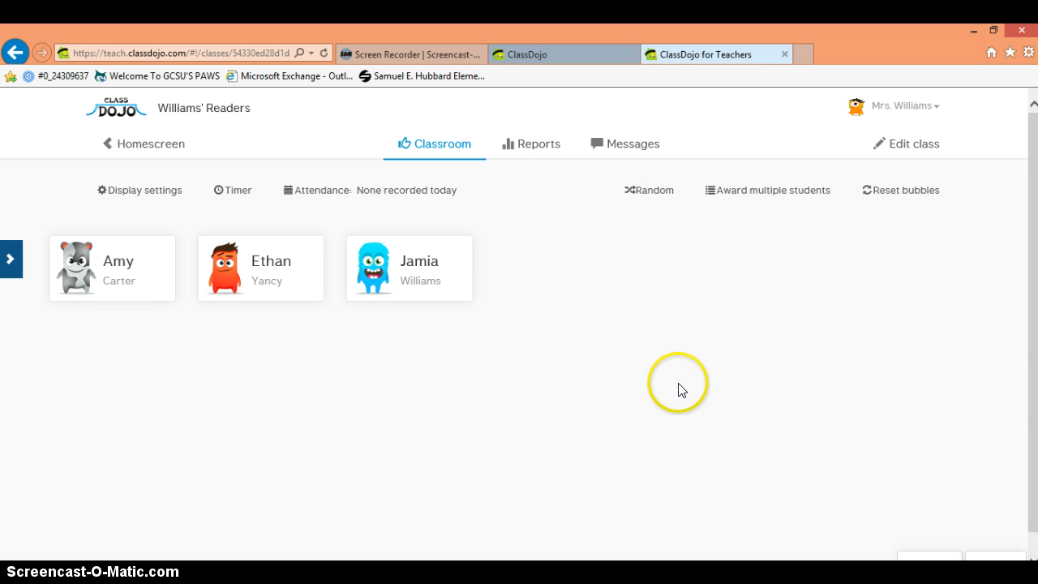